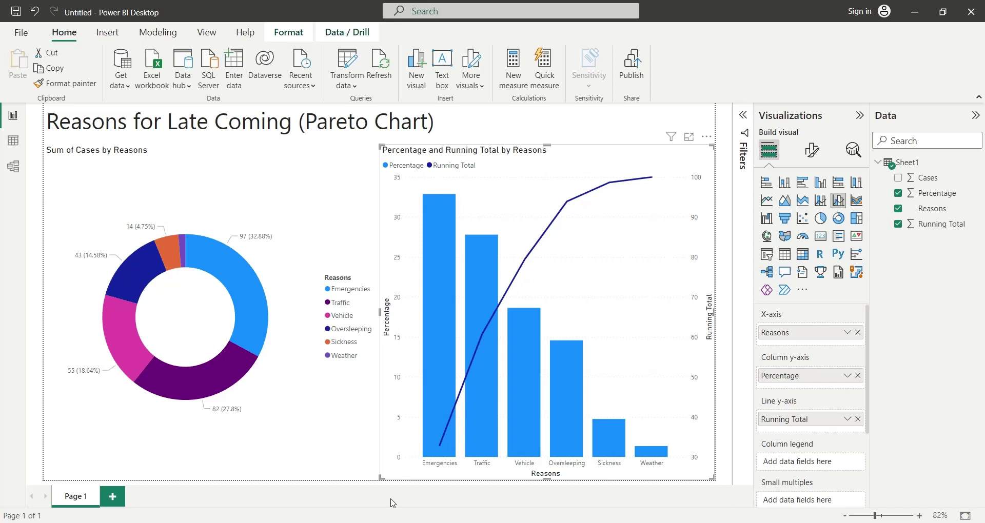
- Check how each reason in the donut chart cross-highlights the Pareto chart, slice by slice, and clear the selection
click(246, 331)
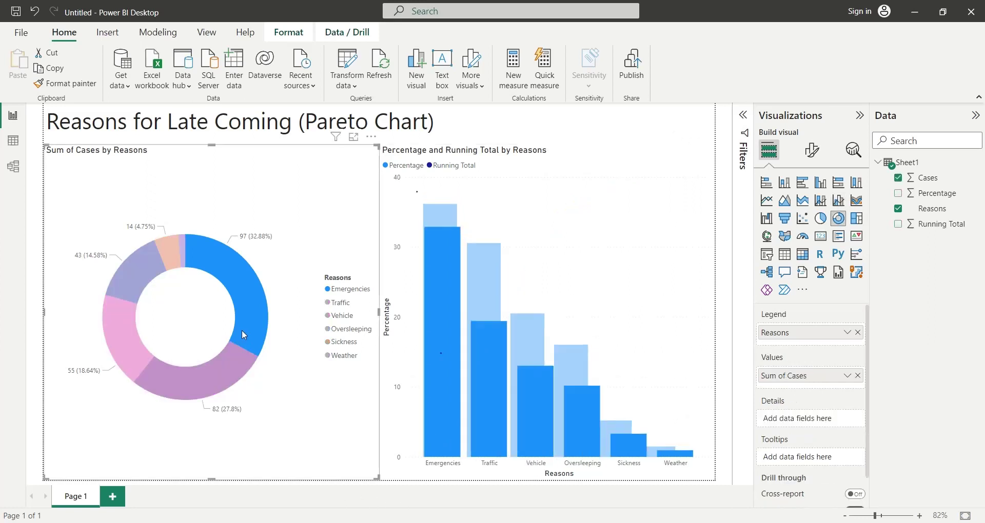
click(220, 359)
click(121, 331)
click(134, 279)
click(169, 252)
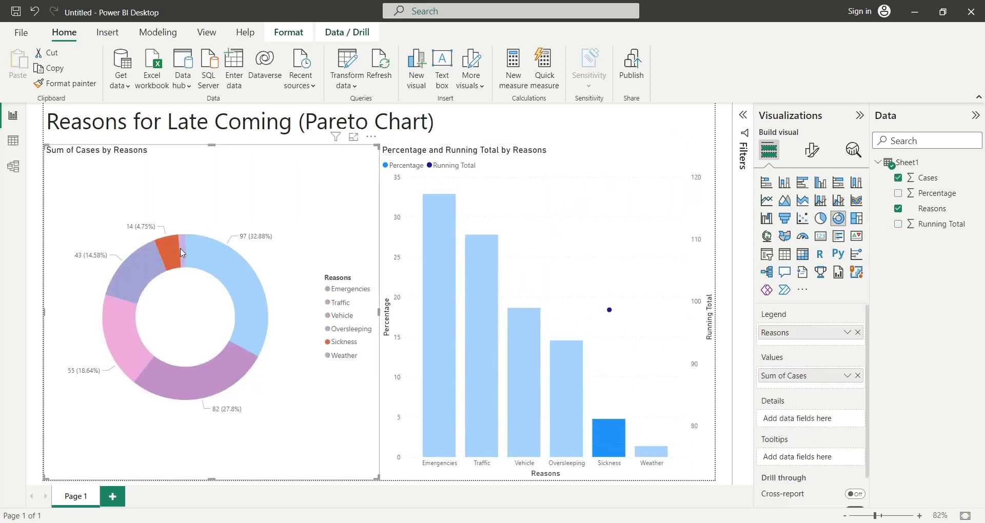
click(182, 250)
click(245, 283)
click(244, 279)
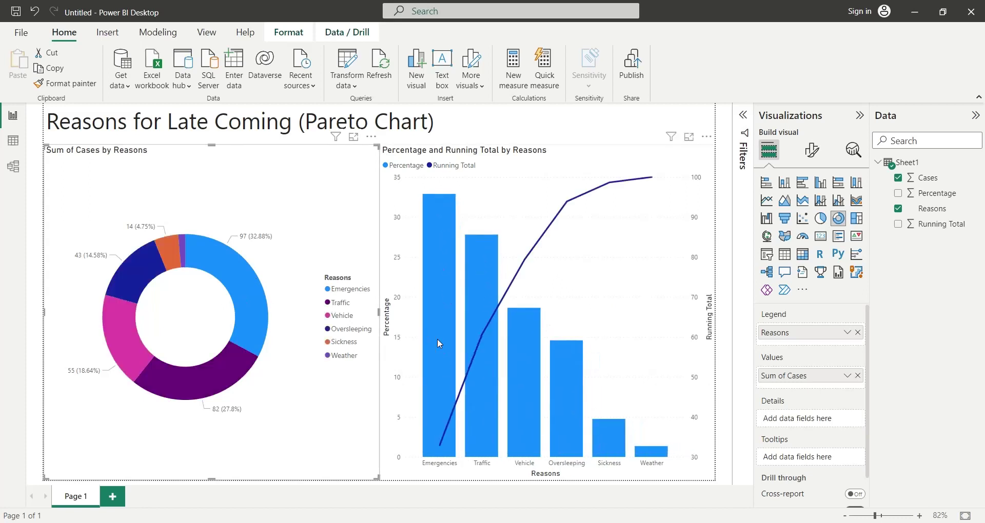
- Check how each Pareto chart column, from Emergencies to Weather, cross-highlights the donut chart, and clear the selection
click(446, 451)
click(483, 449)
click(518, 450)
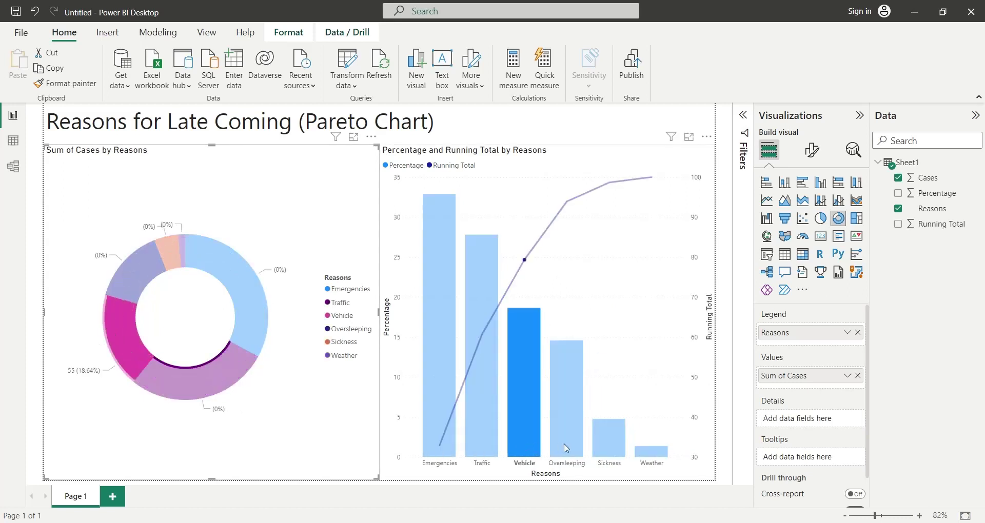
click(567, 450)
click(620, 451)
click(649, 451)
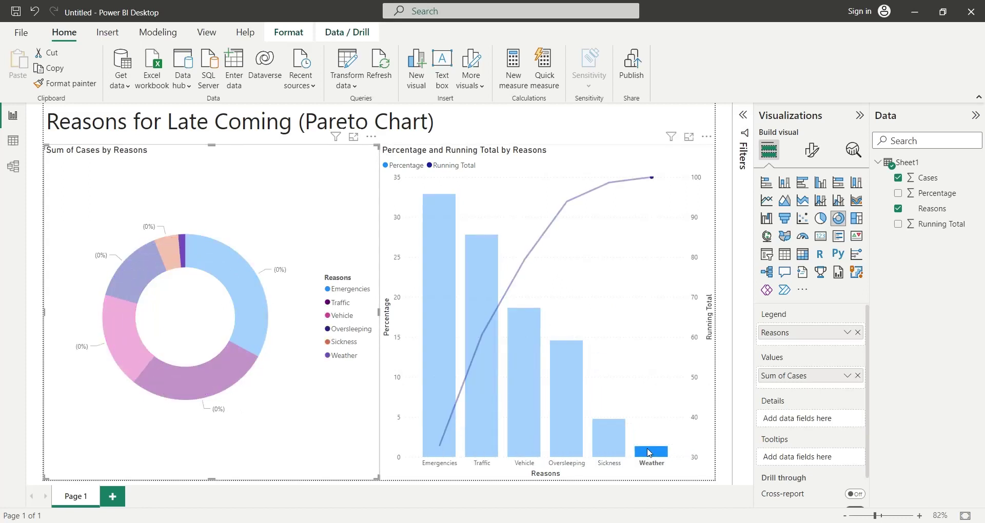
click(649, 453)
click(723, 456)
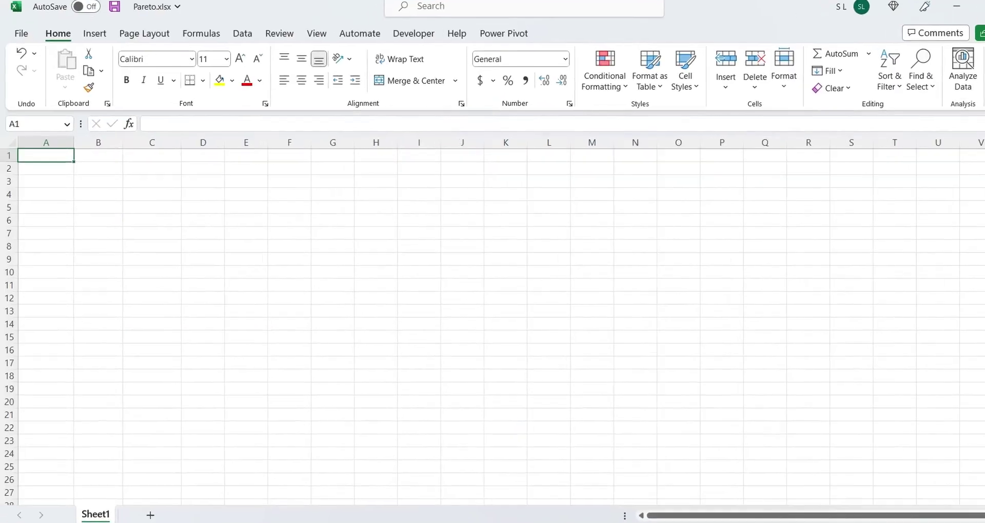
- In the blank Excel workbook, enter the header Reasons in A1 and the reasons Vehicle, Weather and Emergencies in A2:A4
text(Reason)
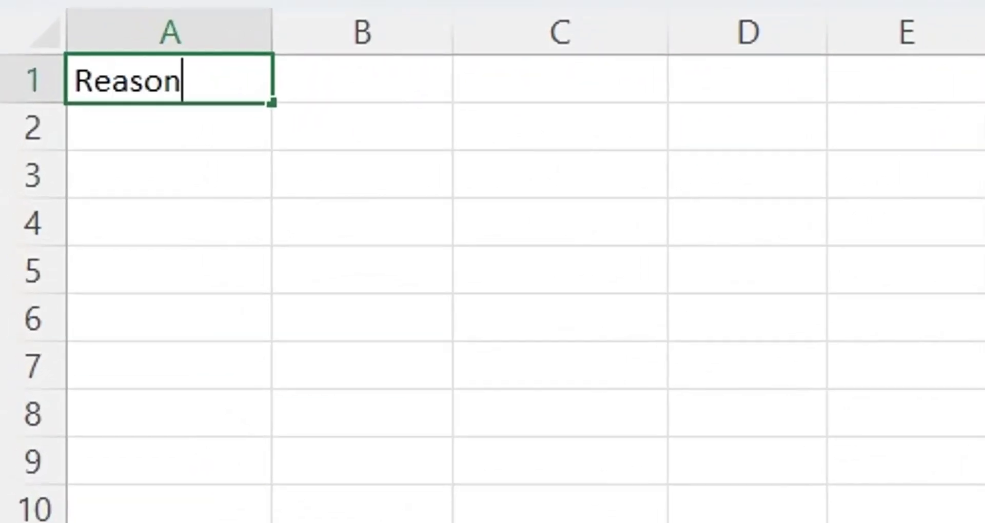
text(s)
key(Return)
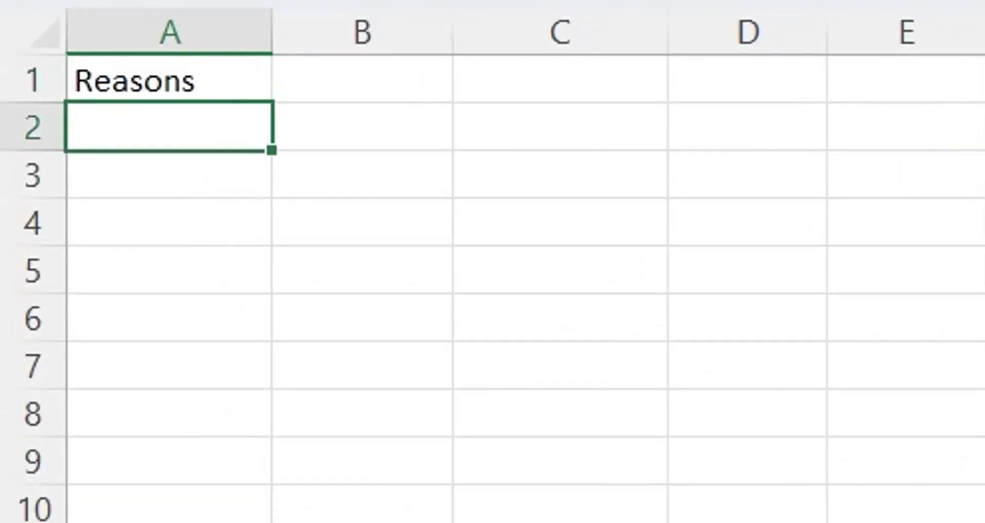
text(Vehicle)
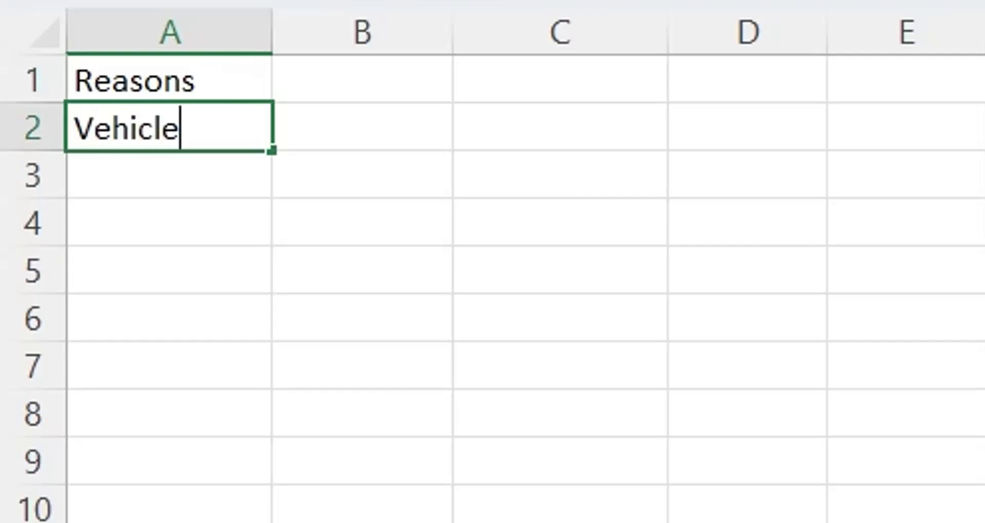
key(Return)
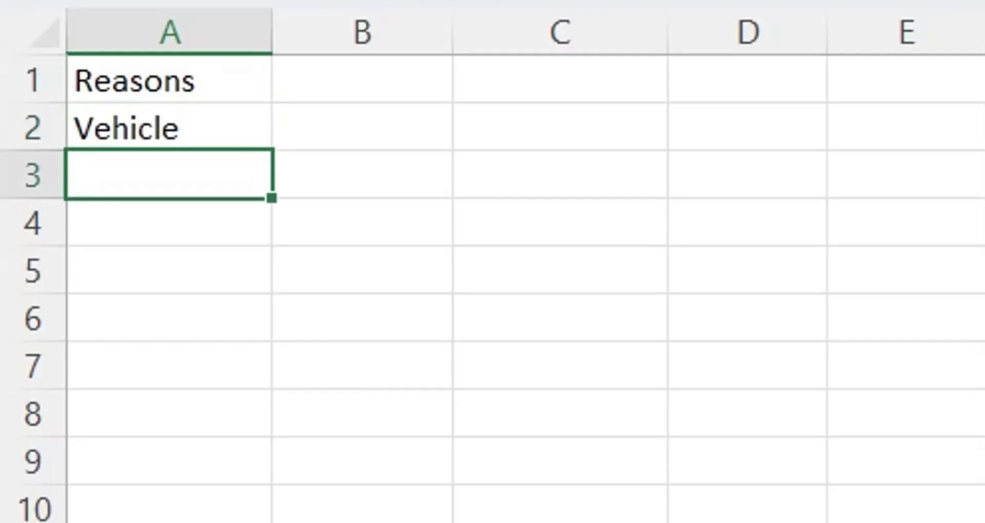
text(Weather)
key(Return)
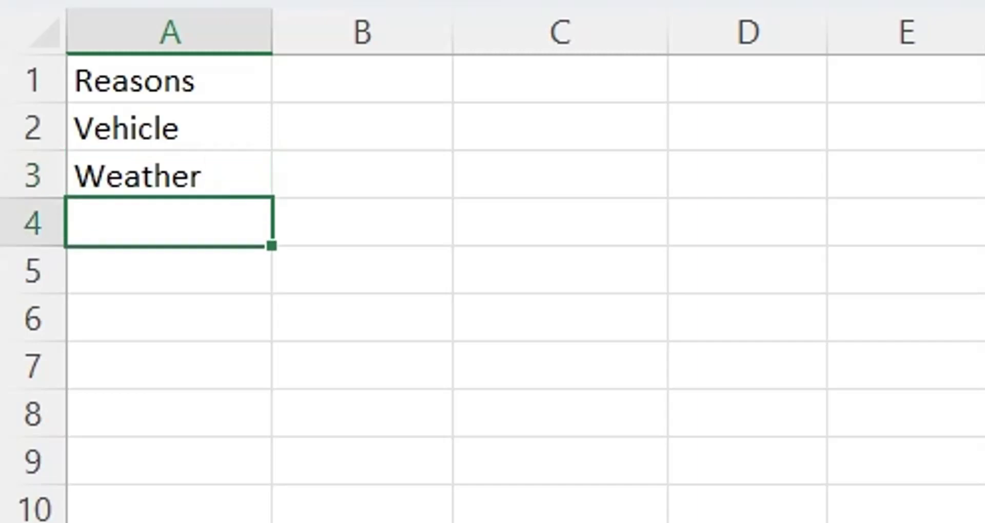
text(Emer)
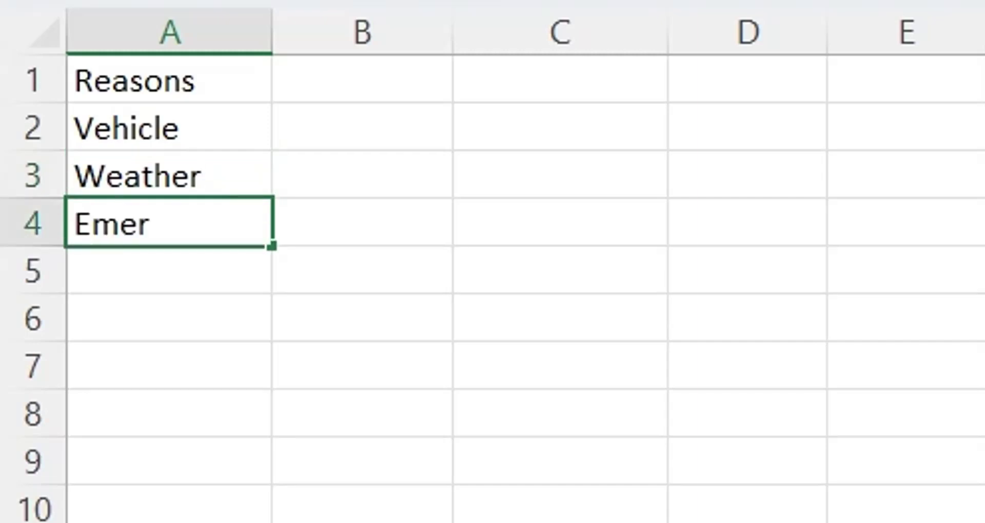
text(gencie)
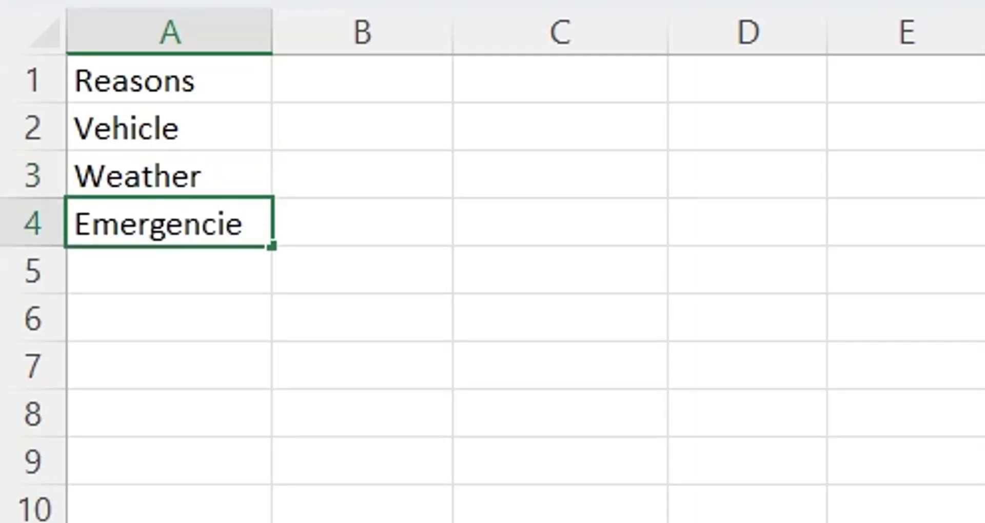
text(s)
key(Return)
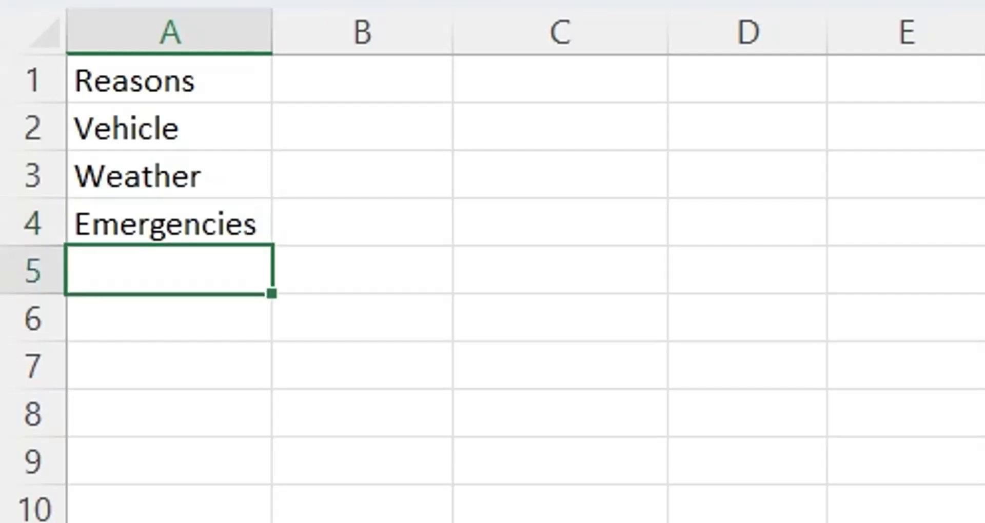
- Continue the reasons list with Sickness, Traffic and Oversleeping in A5:A7
text(Sic)
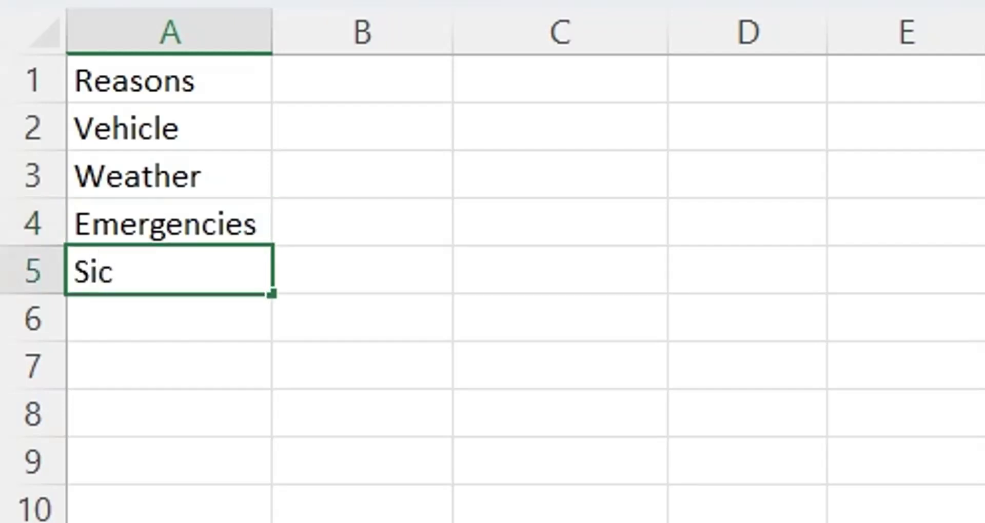
text(kness)
key(Return)
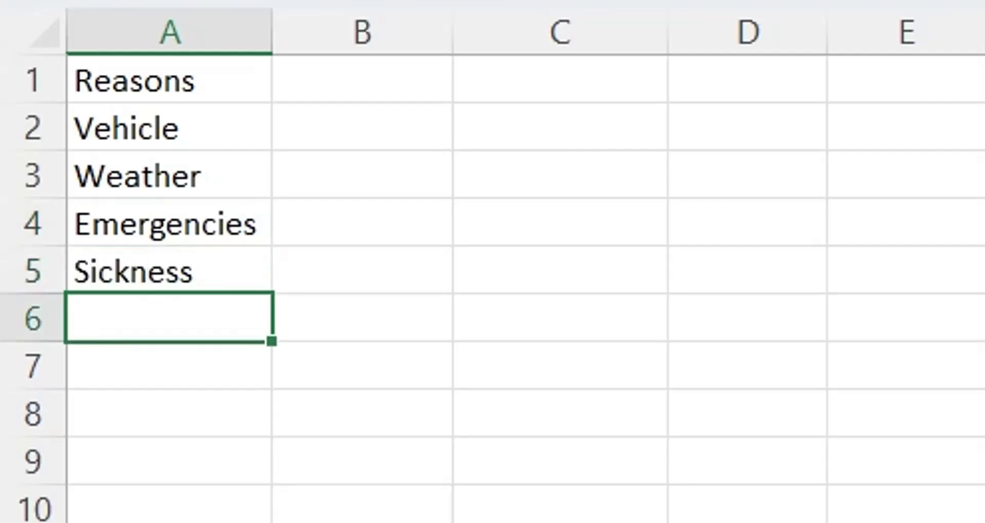
text(Traffic)
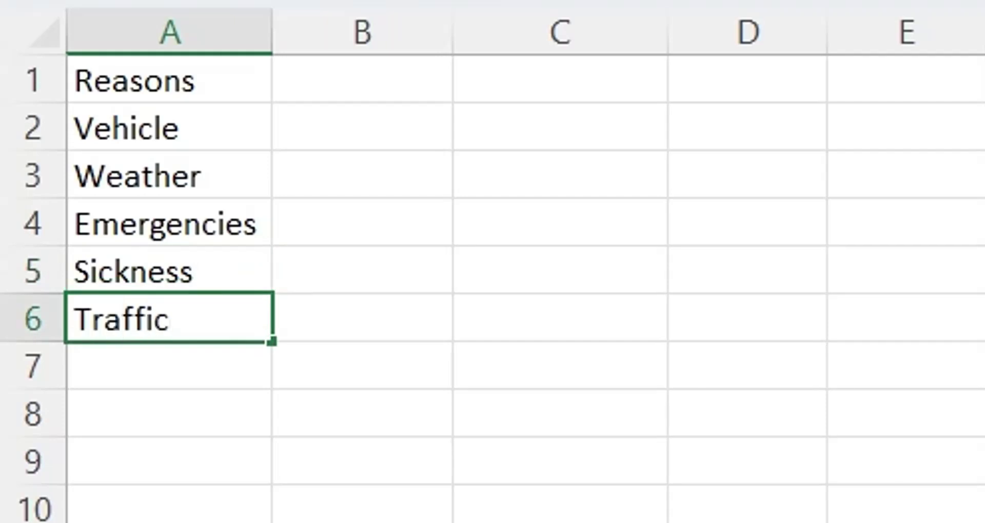
key(Return)
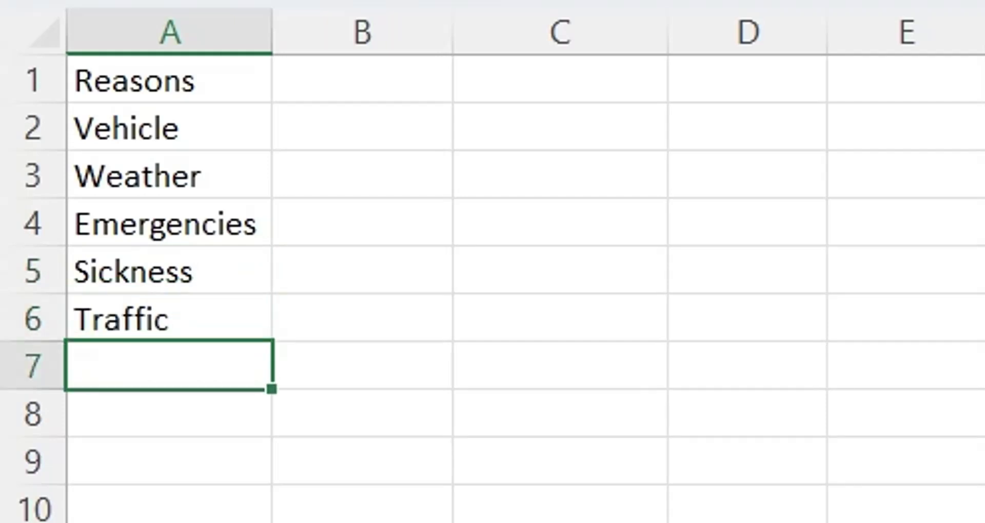
text(Ove)
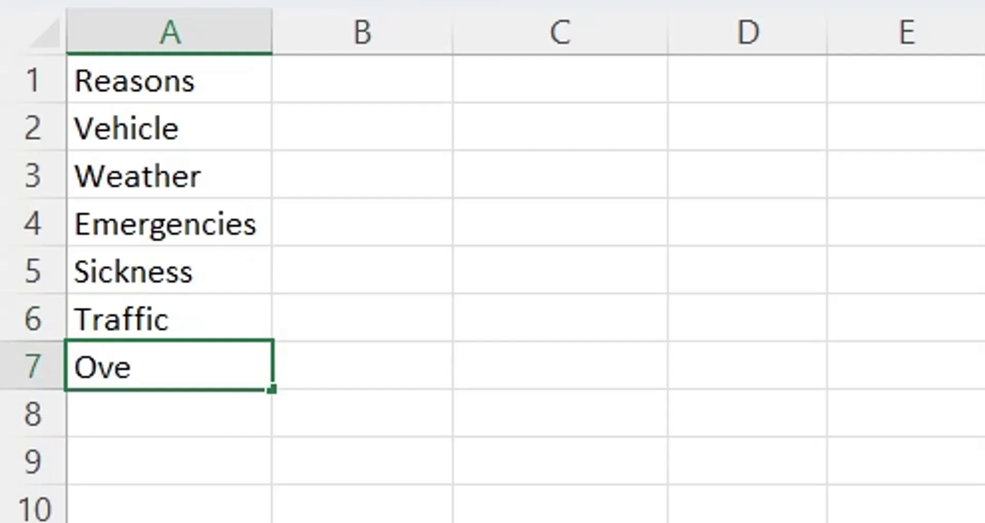
text(rsleeping)
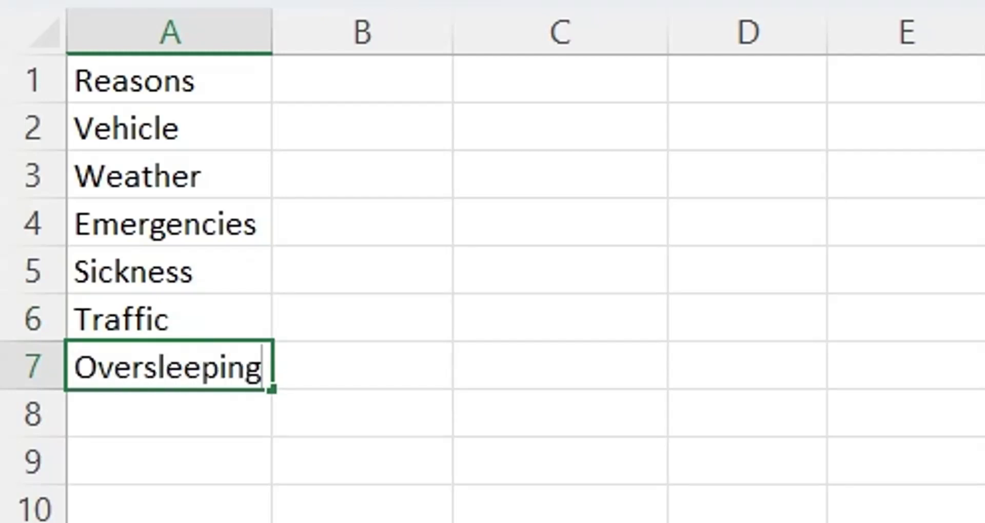
key(Return)
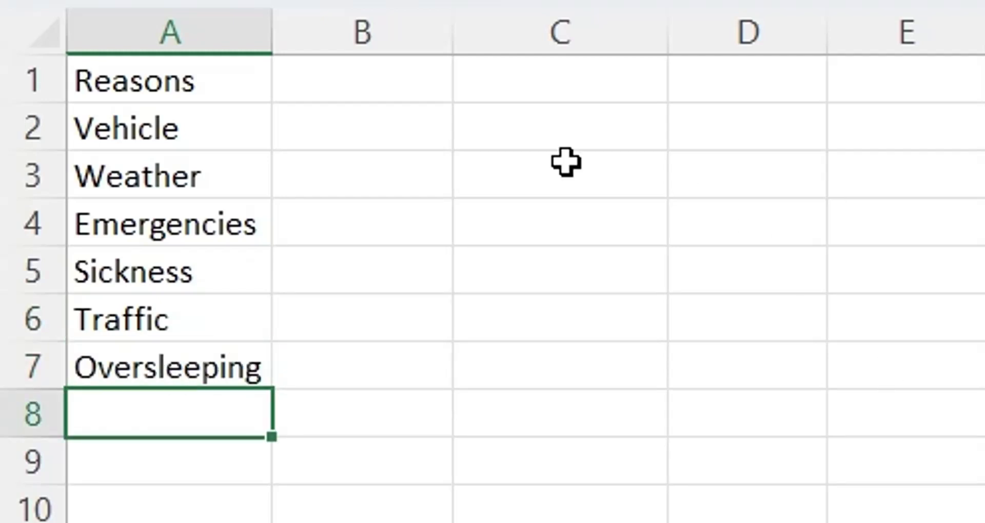
- Enter the header Cases in B1 and the formula =RANDBETWEEN(1,100) in B2
click(332, 87)
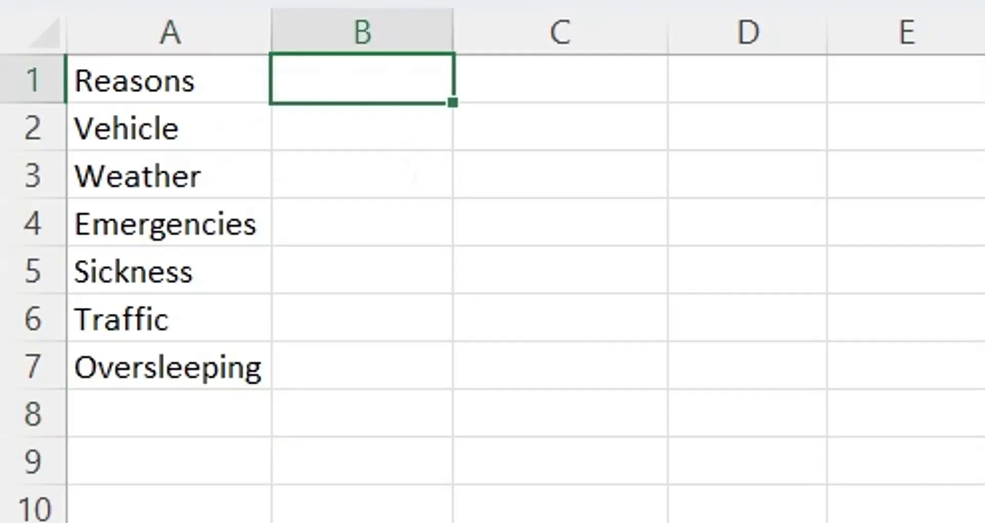
text(Cases)
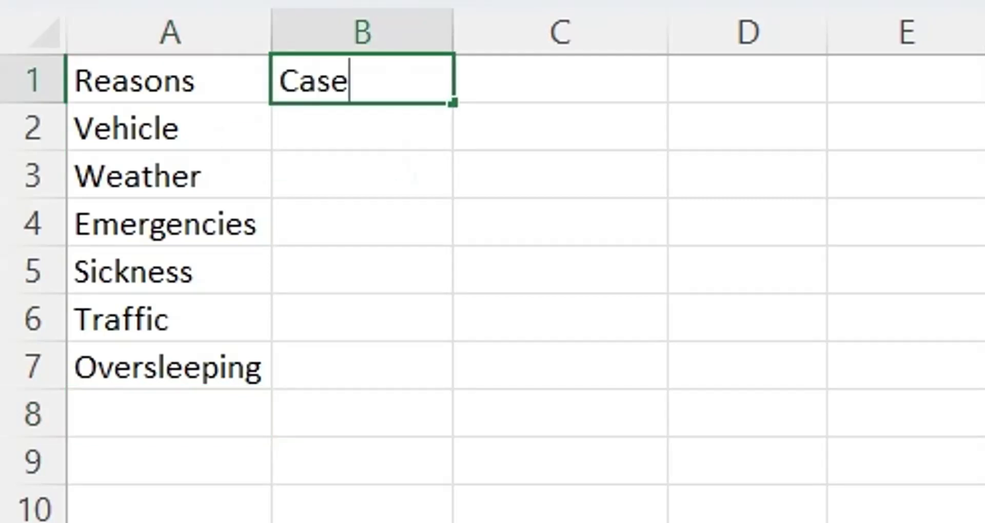
key(Return)
text(=rand)
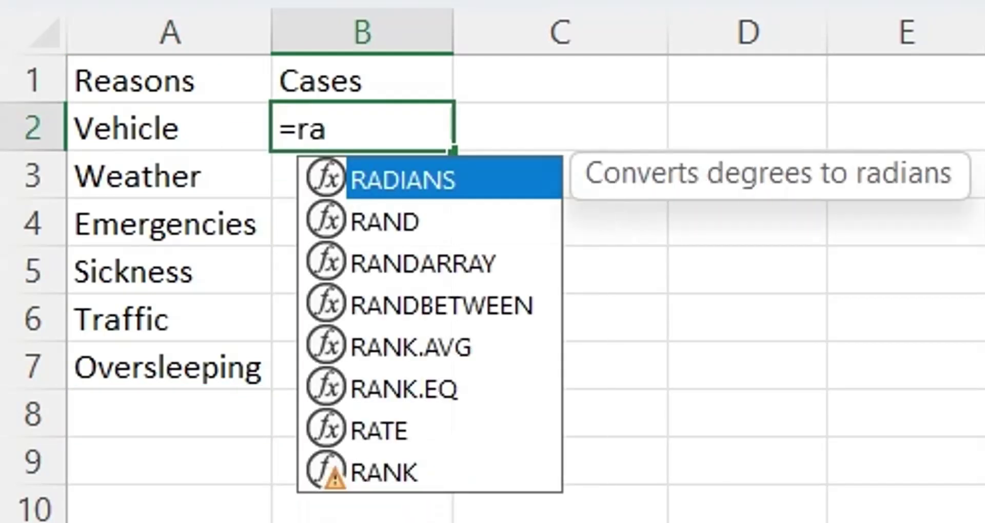
double_click(434, 266)
text(1,100))
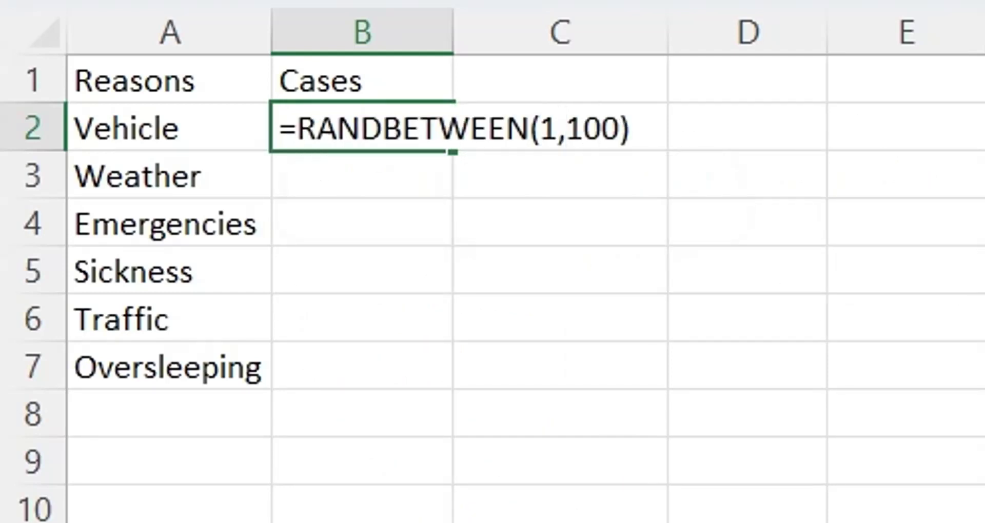
key(Return)
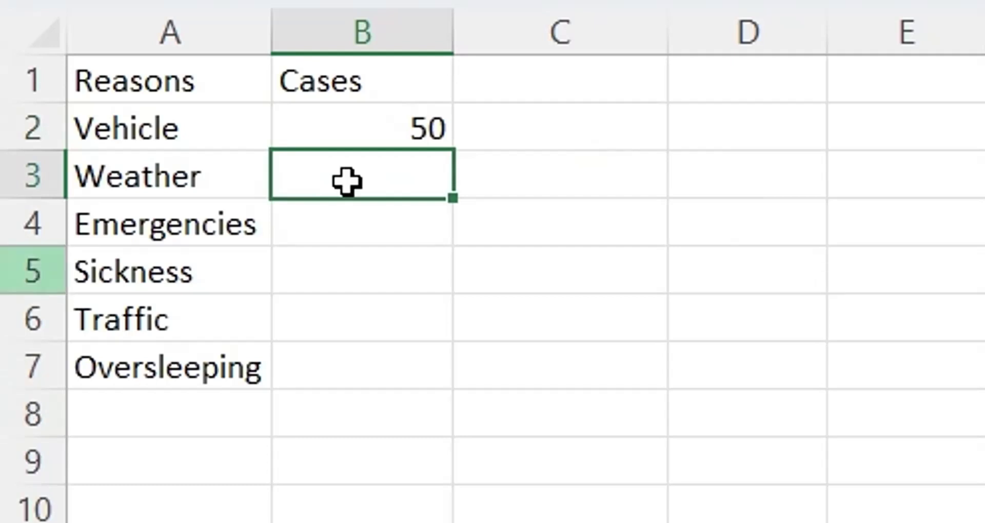
- Fill the random-number formula from B2 down through B7
click(424, 123)
drag(448, 158, 448, 382)
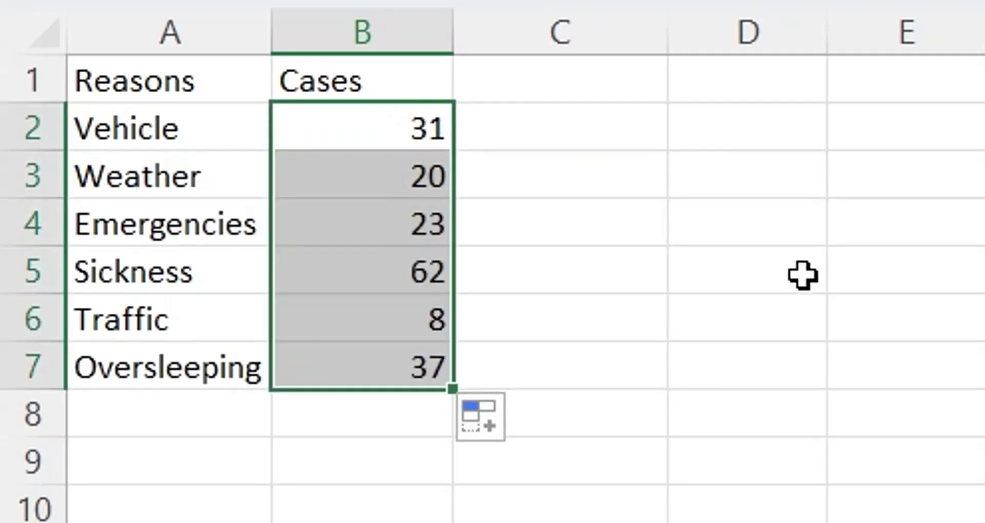
click(436, 131)
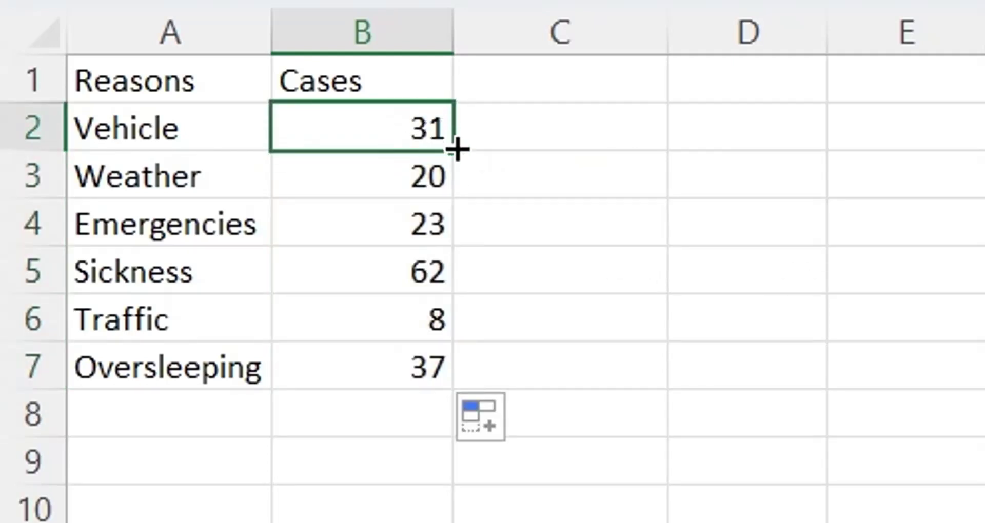
drag(458, 149, 451, 384)
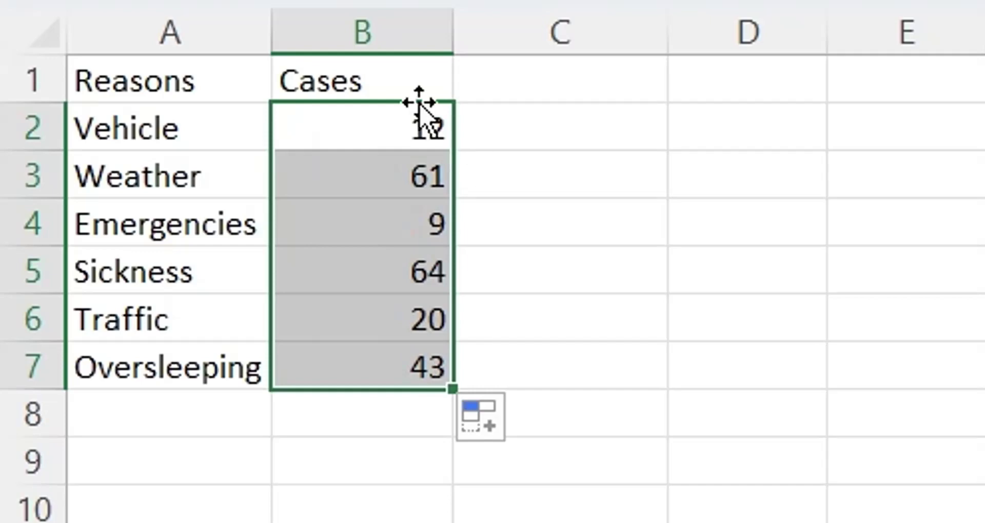
- Replace the random formulas in B2:B7 with fixed numbers by copying them and pasting them as values in place
key(ctrl+c)
right_click(414, 211)
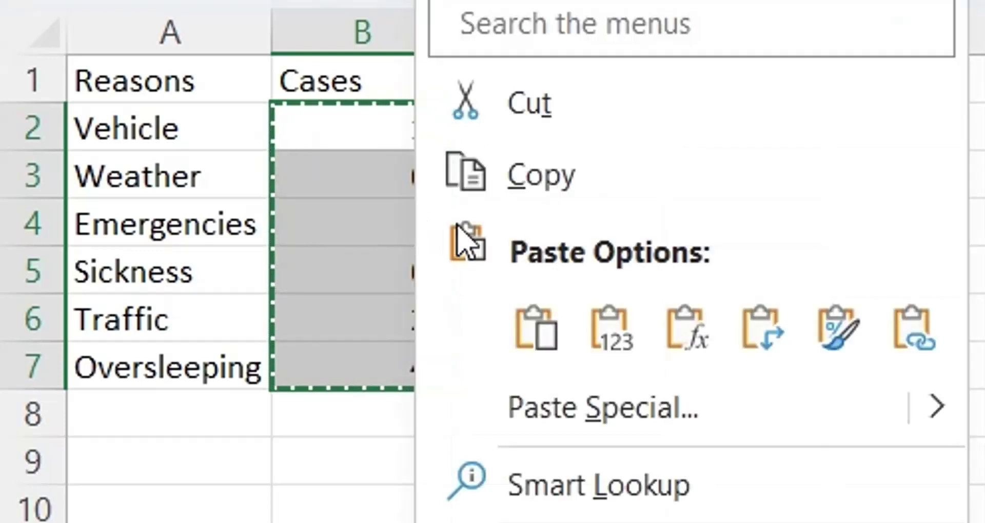
click(612, 328)
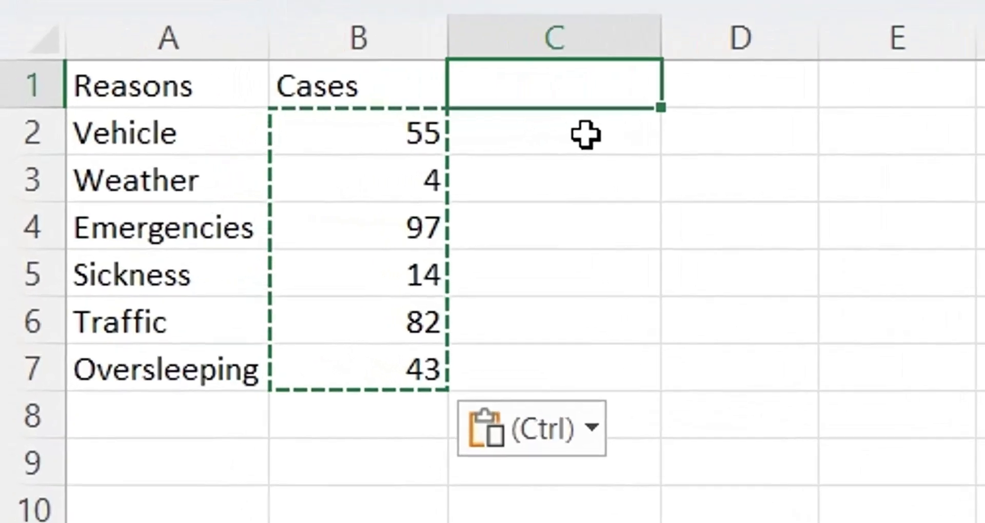
- Add a third column header reading Percentage in C1
text(Perc)
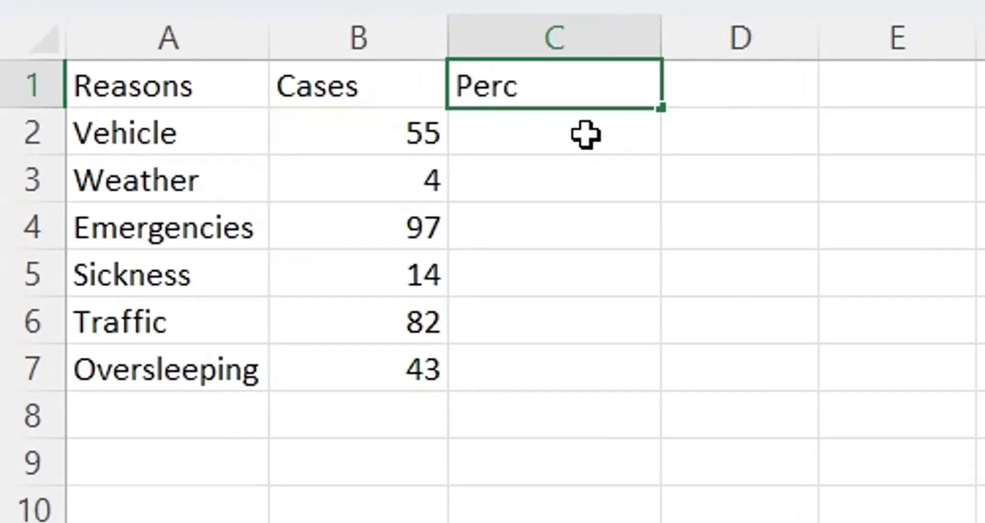
text(entage)
key(Return)
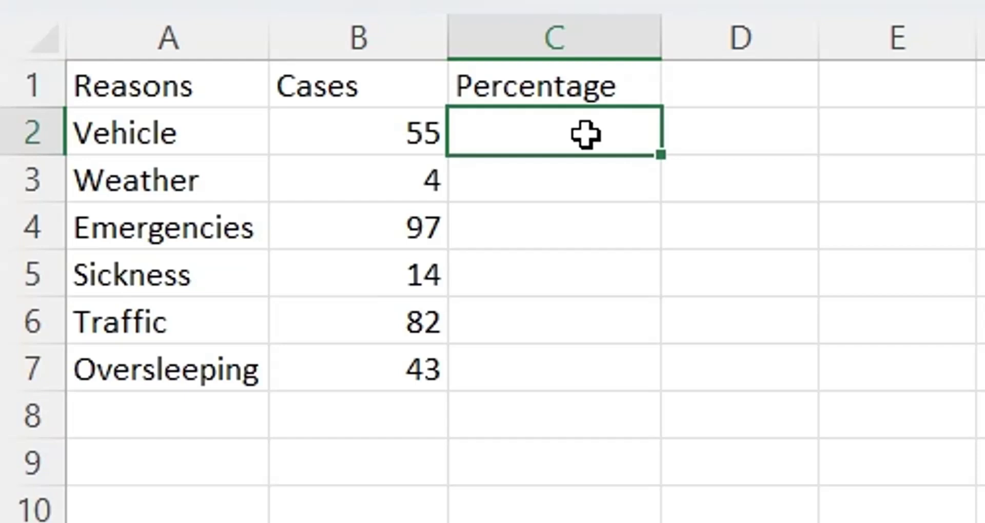
- Total the Cases column in B8 with AutoSum
click(367, 416)
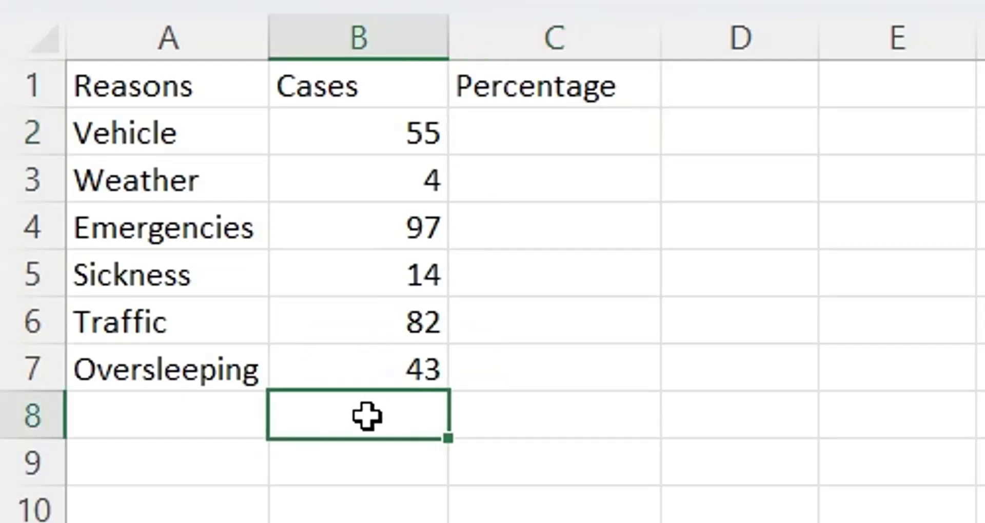
key(alt+equal)
key(Return)
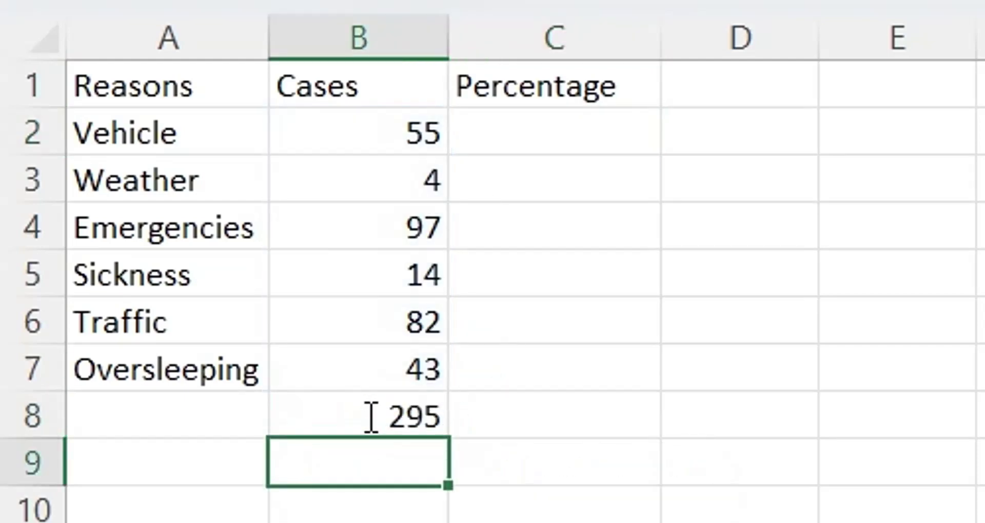
- Calculate the Vehicle percentage in C2 with the formula +B2/B$8*100, keeping the row of the total fixed
click(524, 157)
click(524, 154)
text(+)
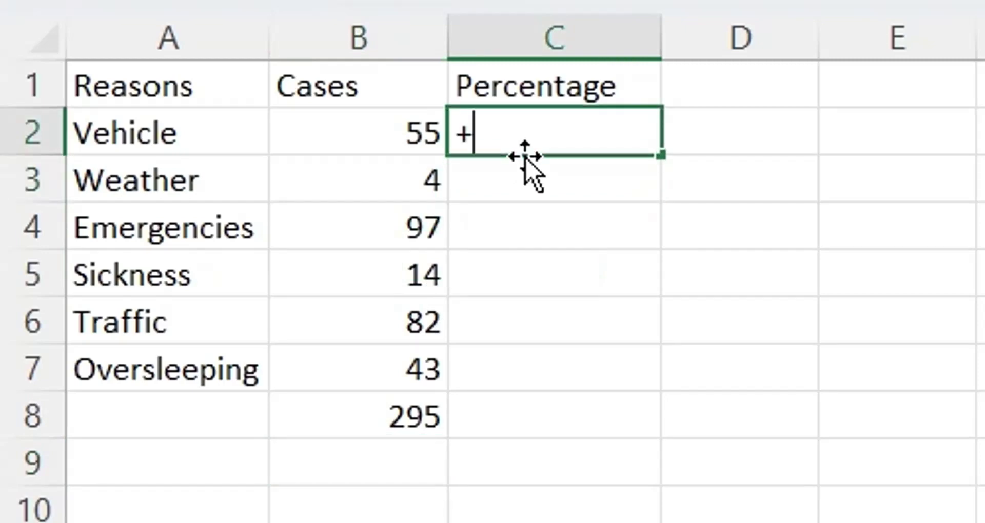
key(Left)
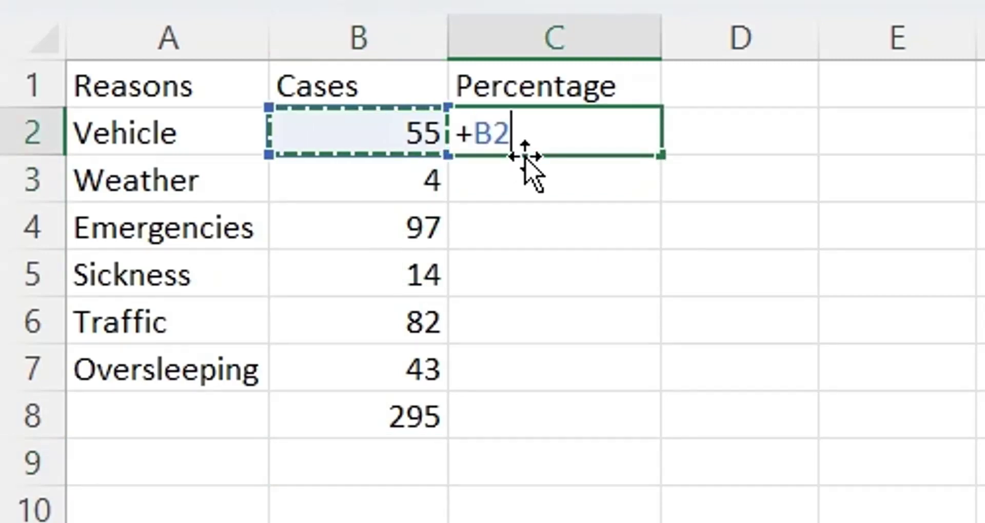
text(/)
click(352, 431)
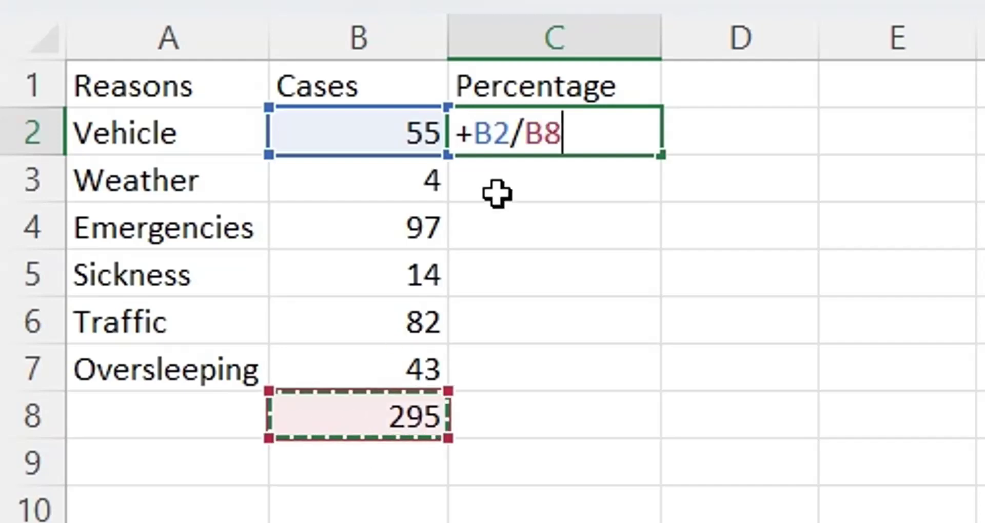
click(548, 133)
text($)
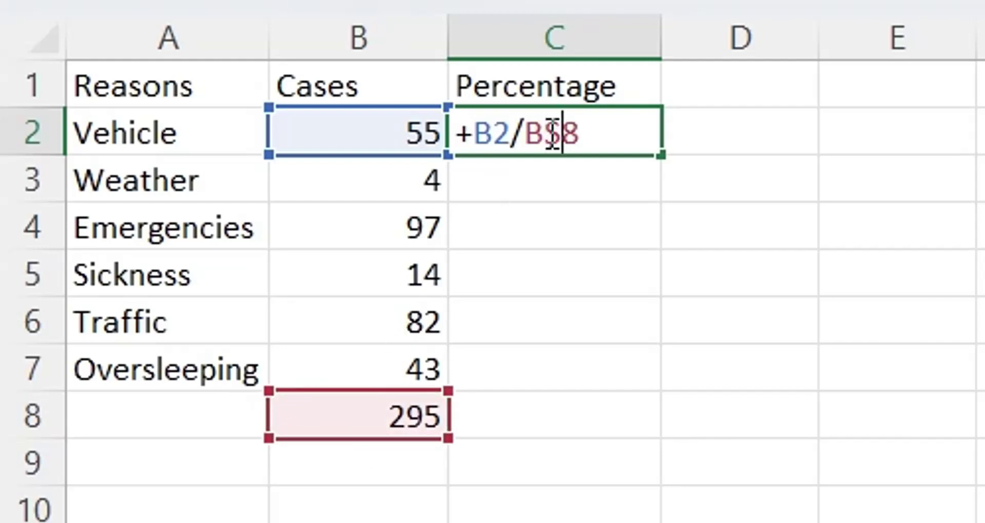
text(*)
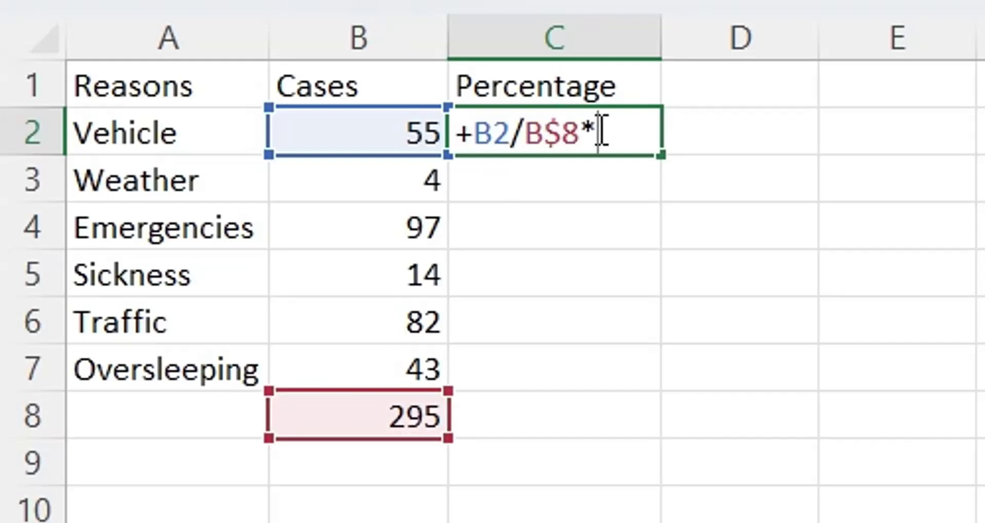
text(100)
key(Return)
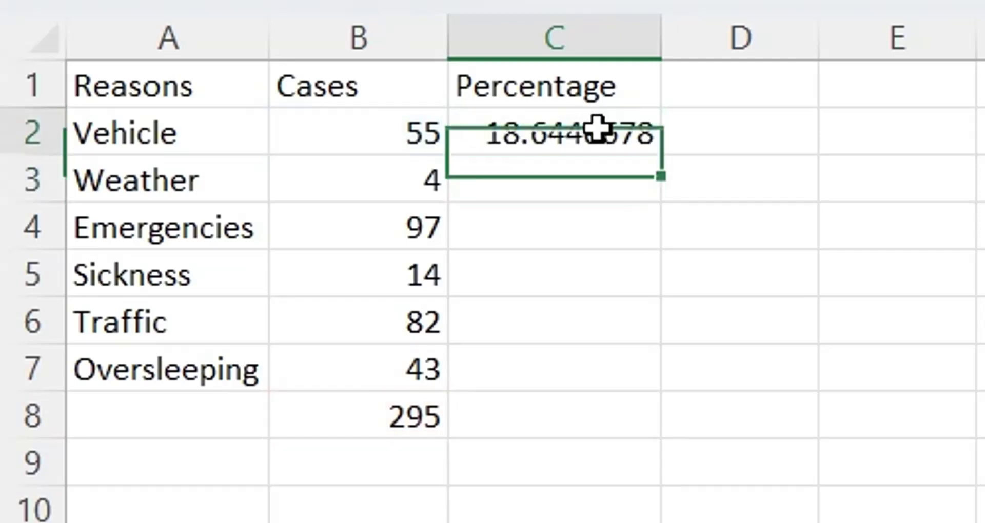
- Fill the percentage formula from C2 down through C7 and replace the formulas with their values in place
click(597, 128)
drag(663, 154, 660, 395)
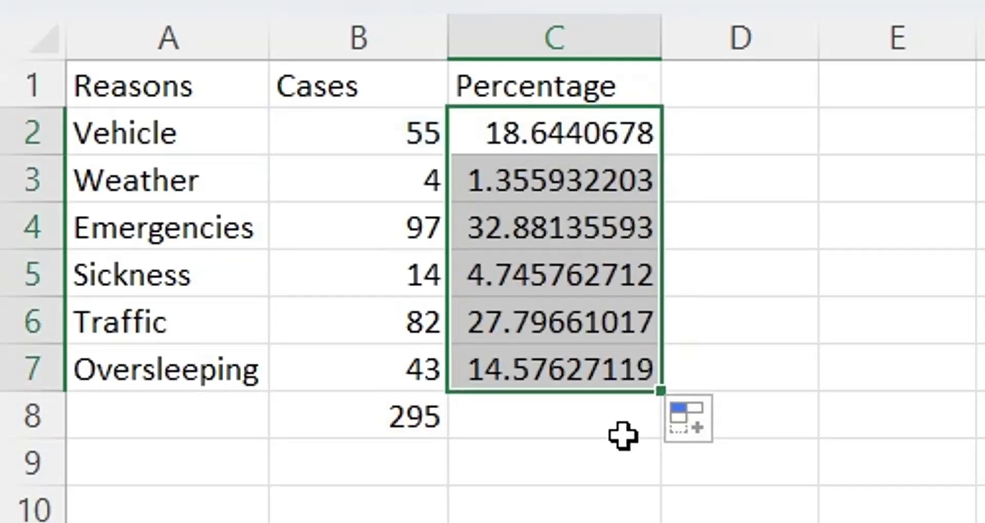
key(ctrl+c)
right_click(584, 263)
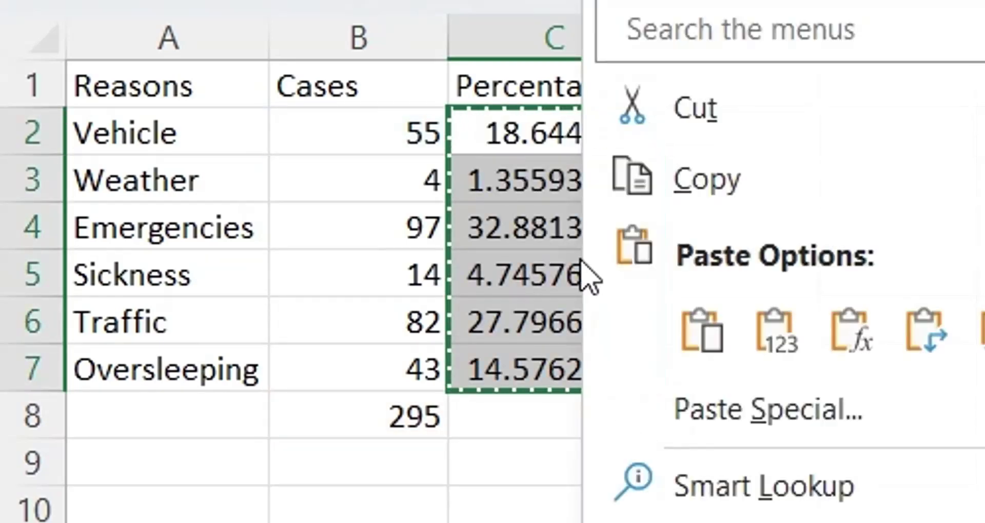
click(727, 333)
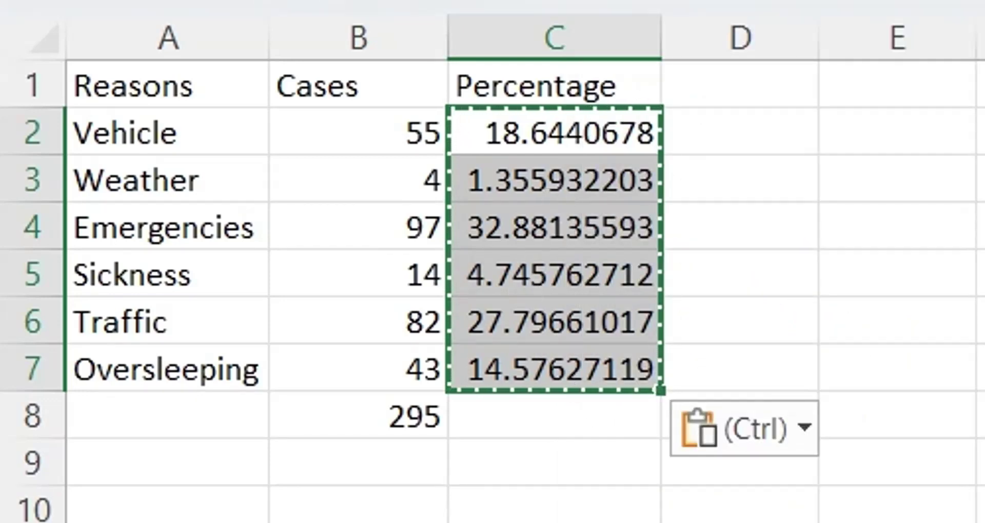
- Format the percentages in C2:C7 as numbers with four decimal places
key(ctrl+shift+1)
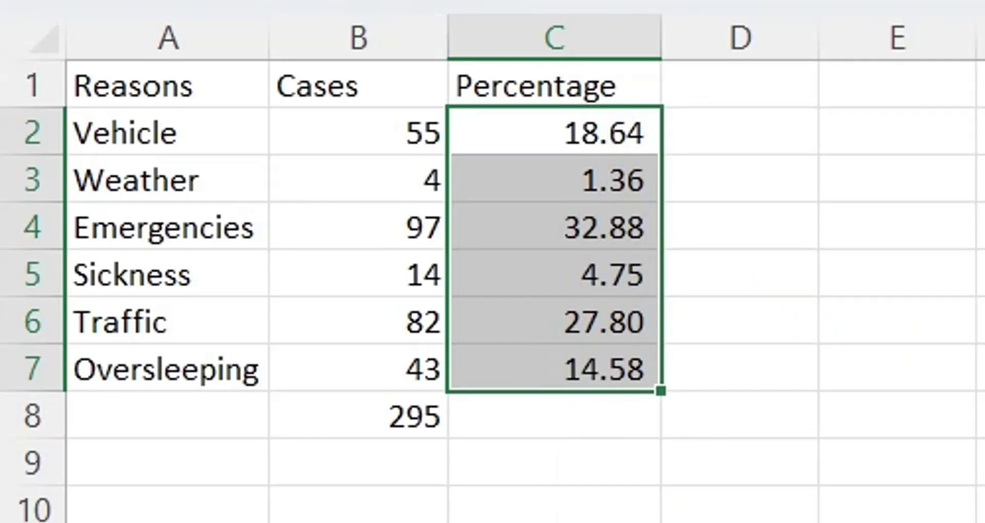
key(alt+h)
key(0)
key(alt+h)
key(0)
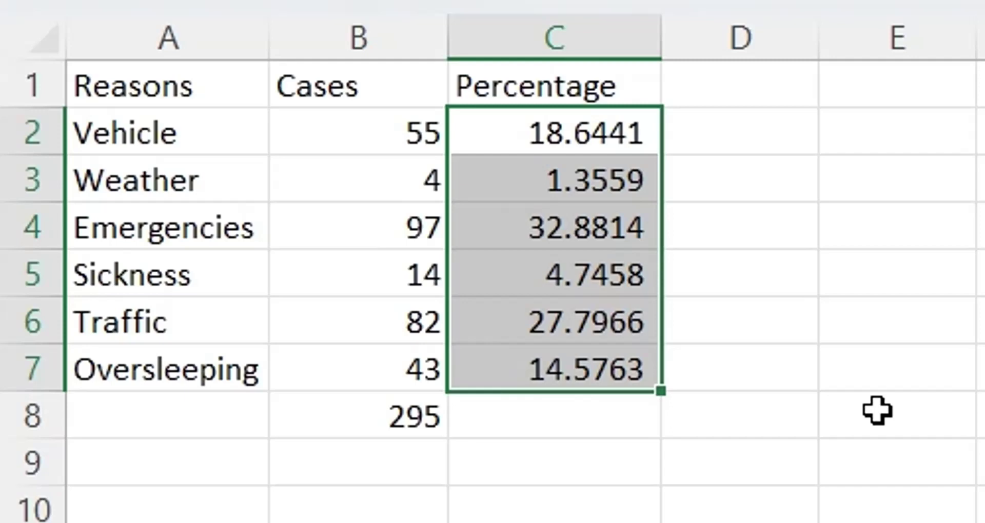
- Delete the Cases total from B8
click(394, 410)
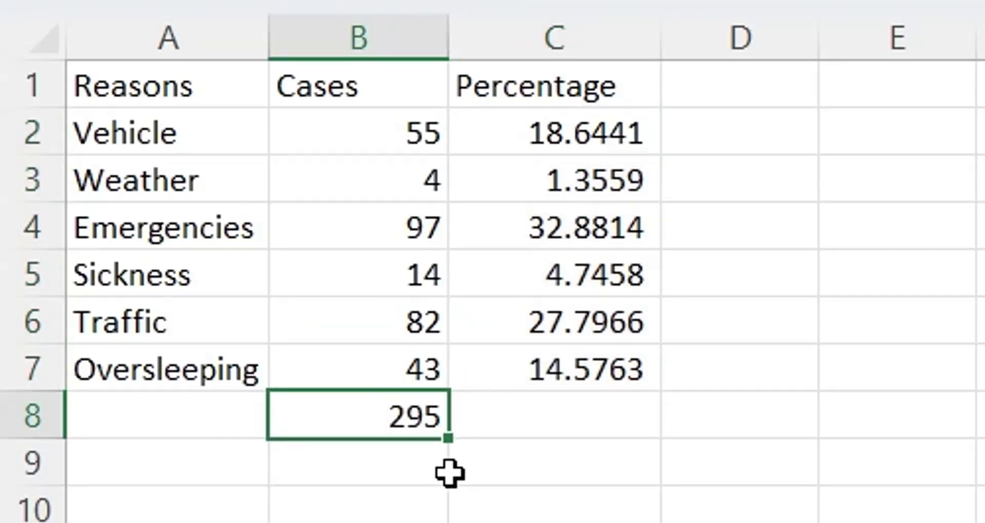
key(Delete)
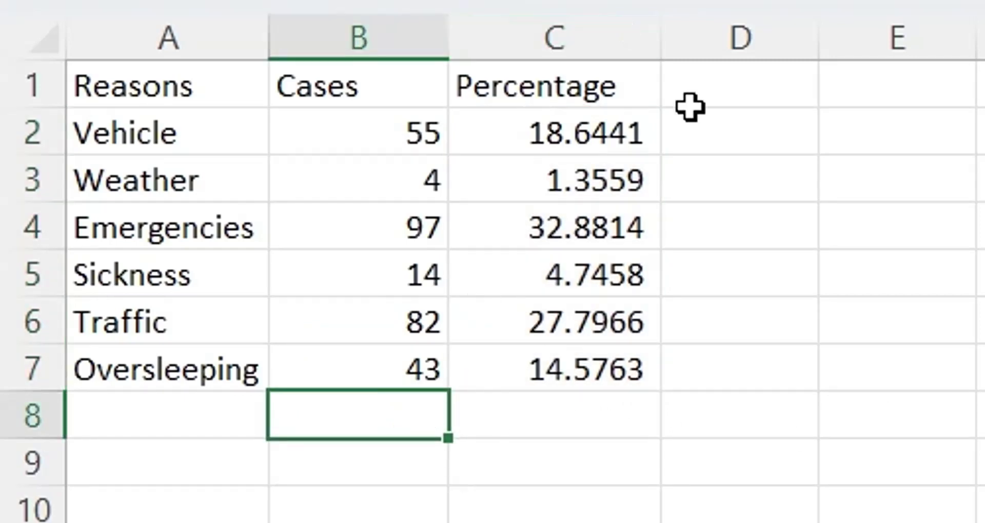
click(705, 89)
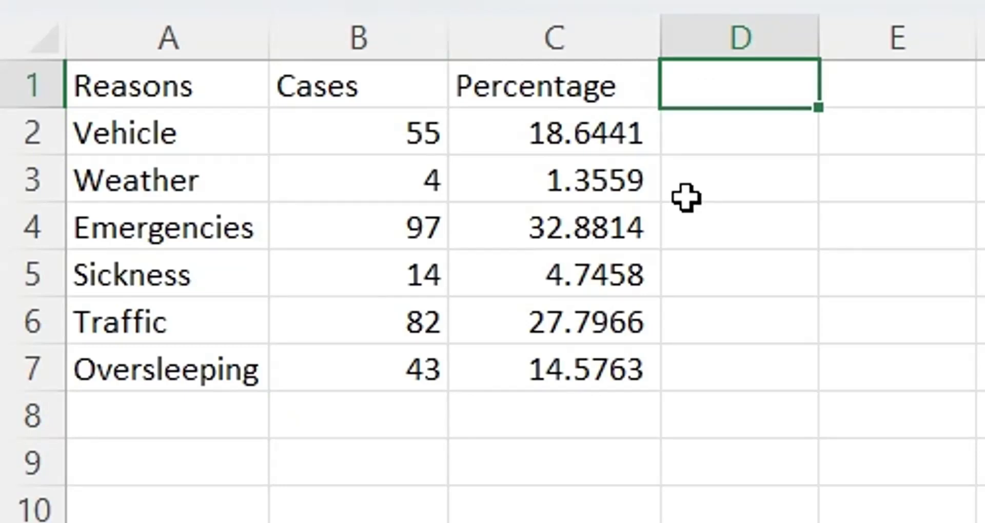
- Add filters to the table A1:C7 and sort it by Percentage from largest to smallest
drag(198, 88, 593, 367)
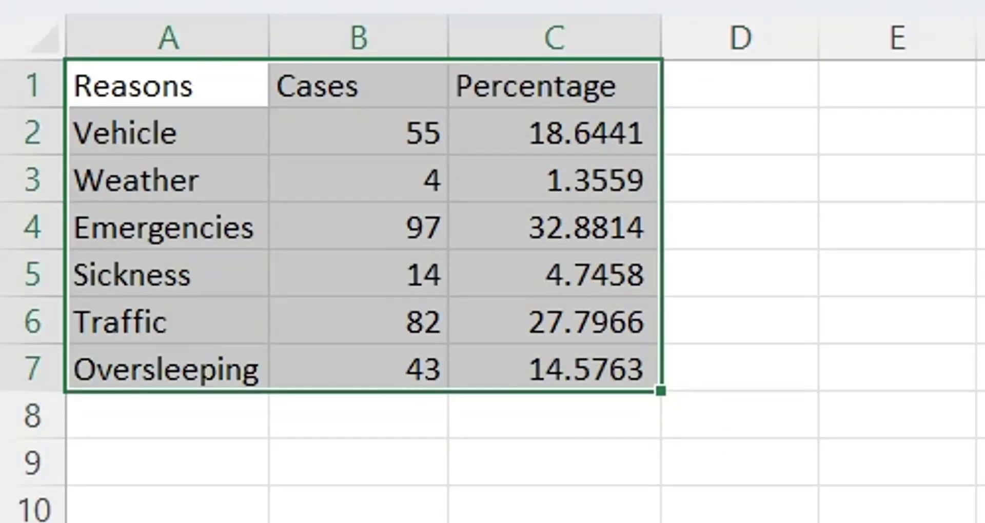
key(ctrl+shift+l)
click(877, 336)
click(639, 84)
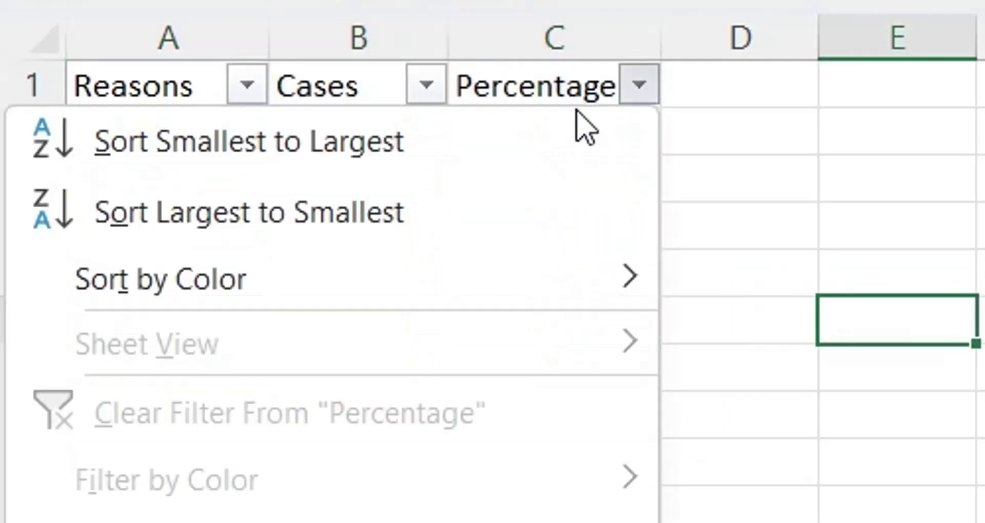
click(72, 212)
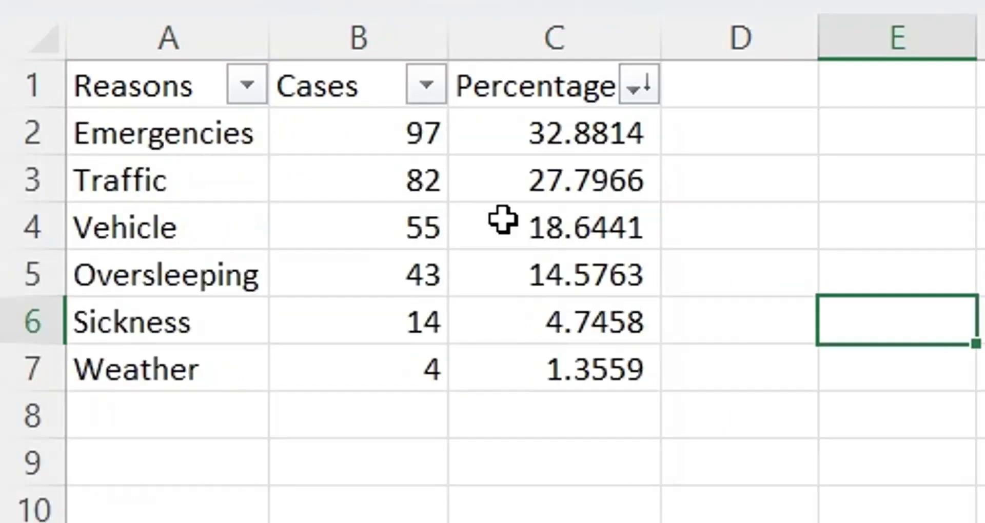
- Add a fourth column header reading Running Total in D1 and autofit the width of column D
drag(522, 139, 536, 363)
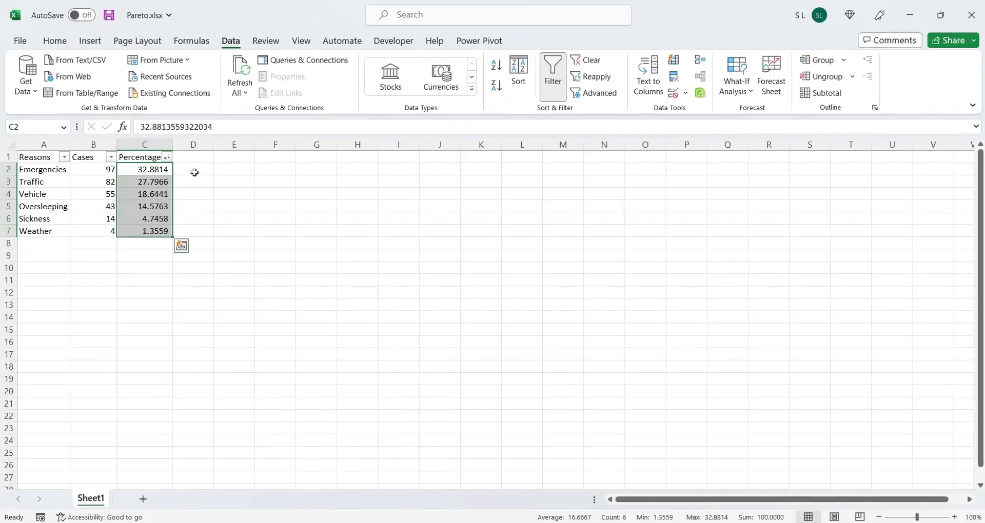
click(193, 156)
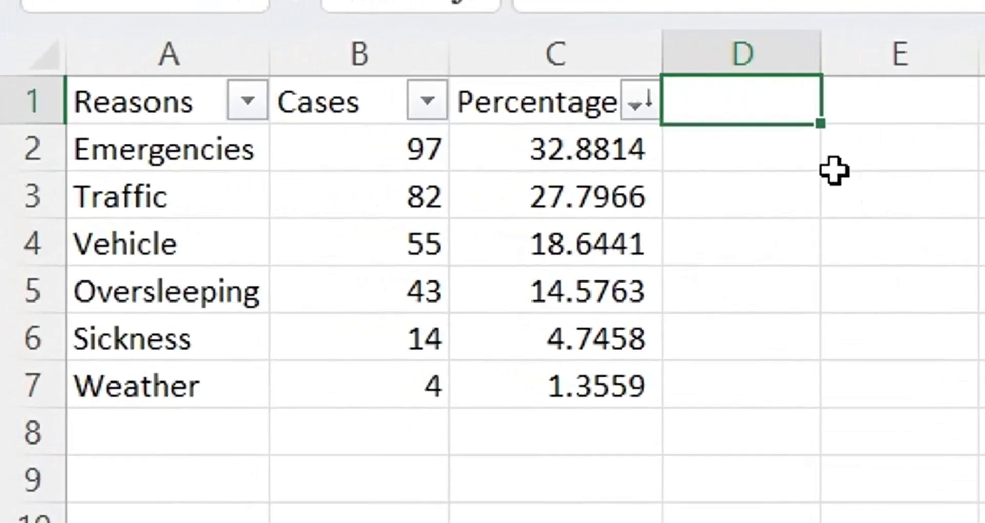
text(Ru)
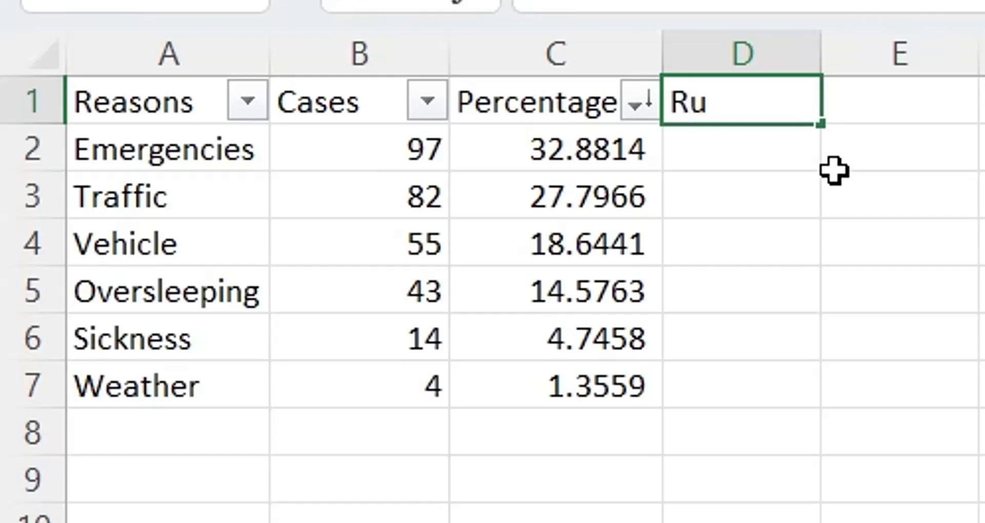
text(nning Total)
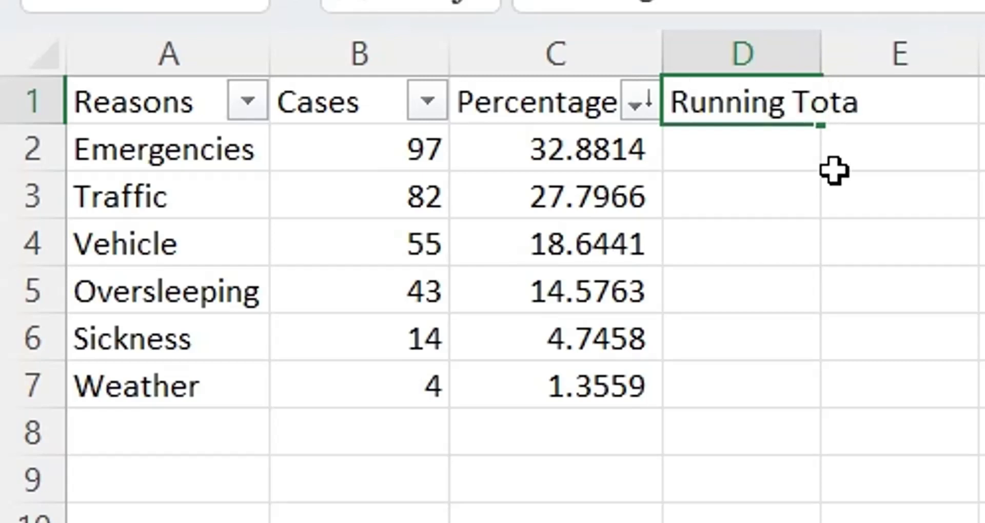
key(Return)
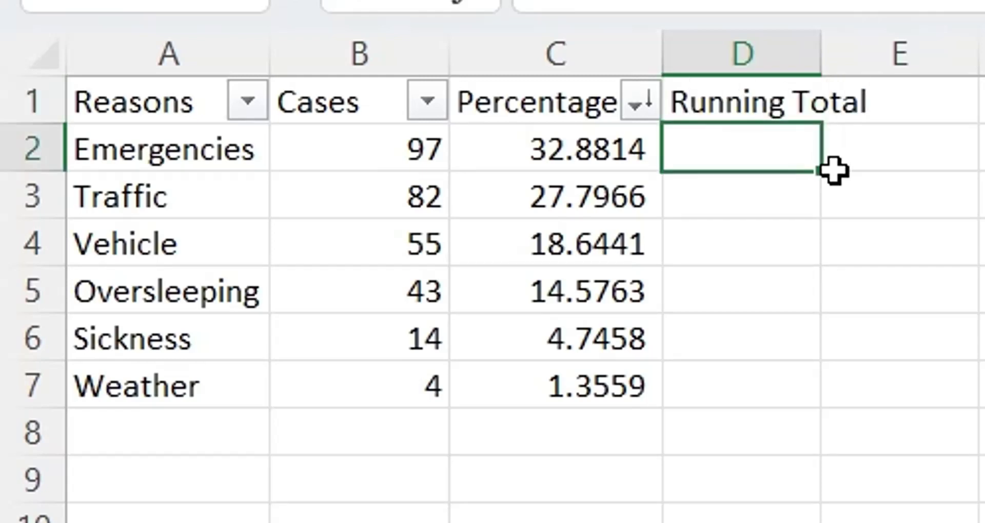
double_click(823, 56)
- Start the running total in D2 with the formula +C2
text(+)
key(Left)
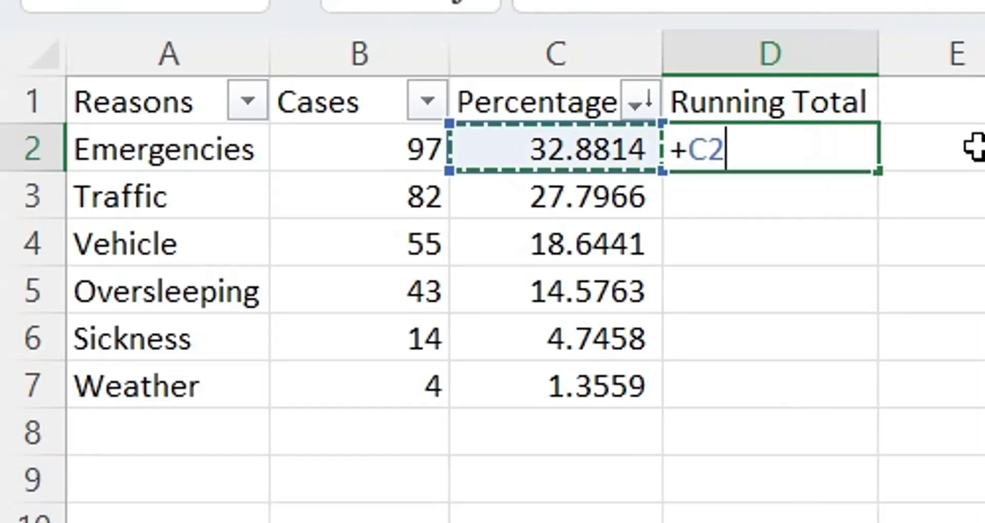
key(Return)
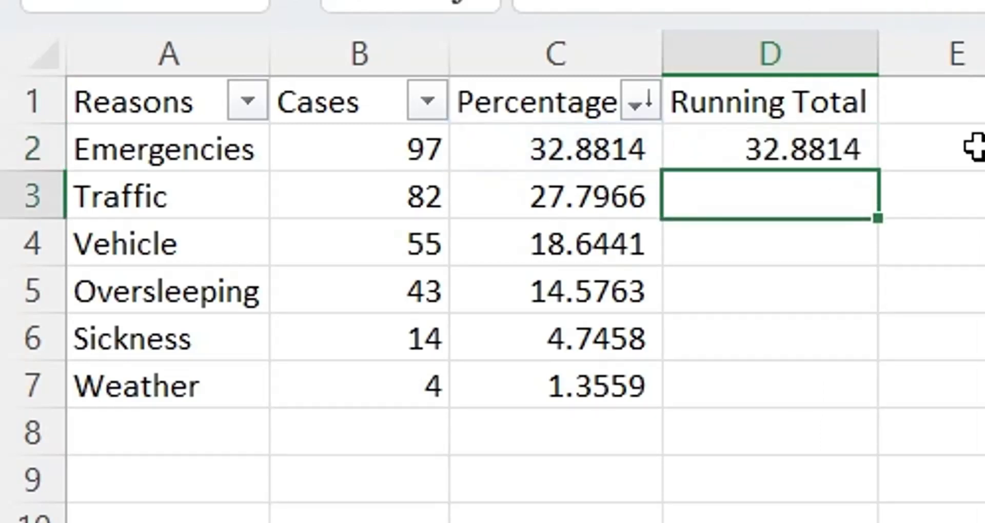
- Enter the cumulative formula +D2+C3 in D3 and fill it down through D7
text(+)
key(Up)
text(+)
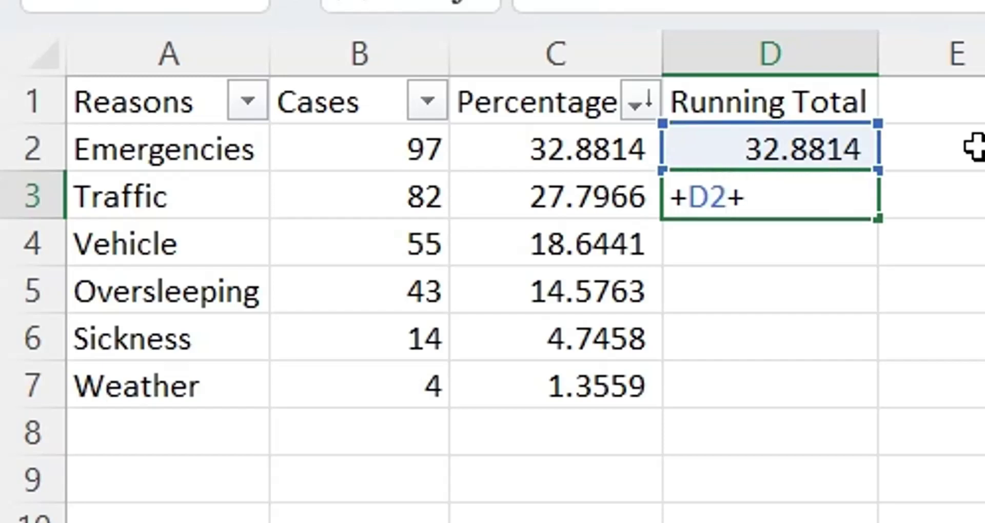
key(Left)
key(Return)
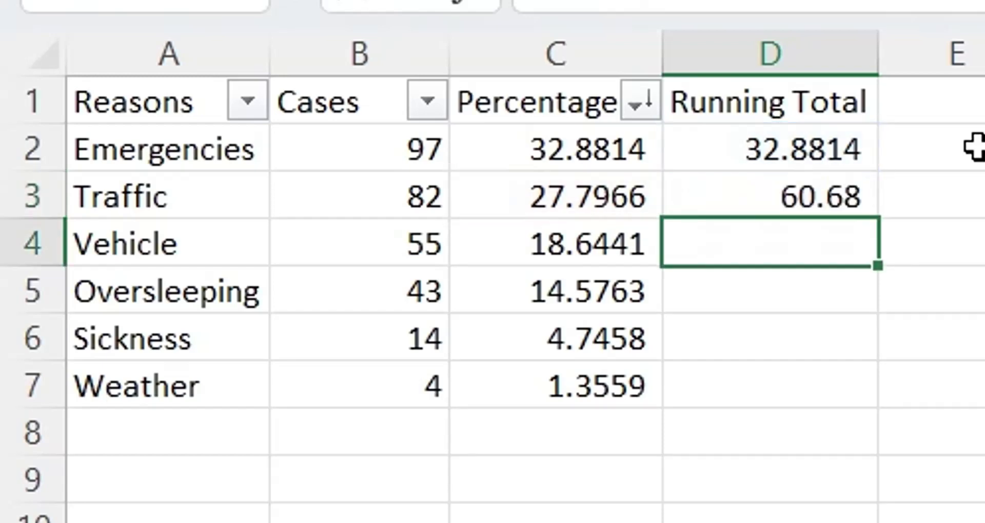
click(872, 192)
drag(880, 220, 886, 406)
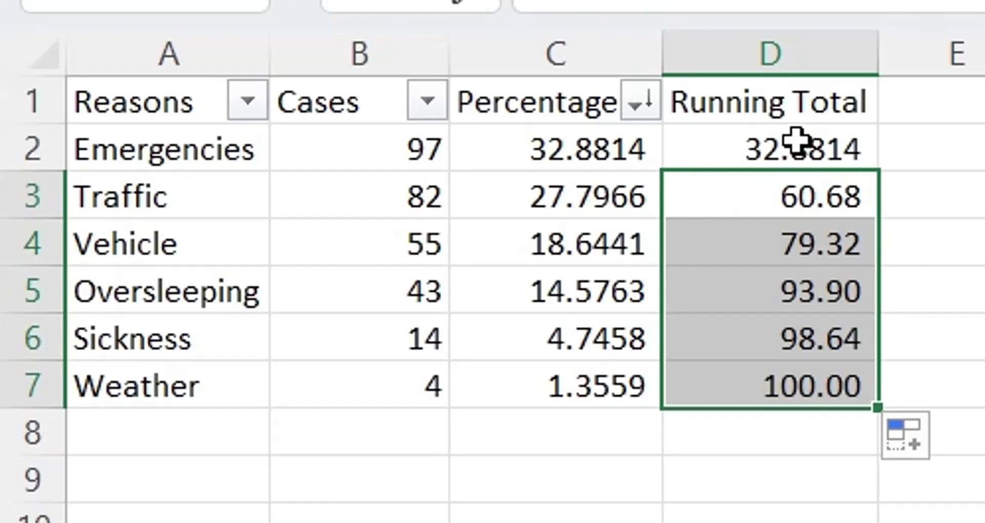
- Format the running totals in D2:D7 as numbers with four decimal places and autofit the Cases column
drag(794, 137, 796, 383)
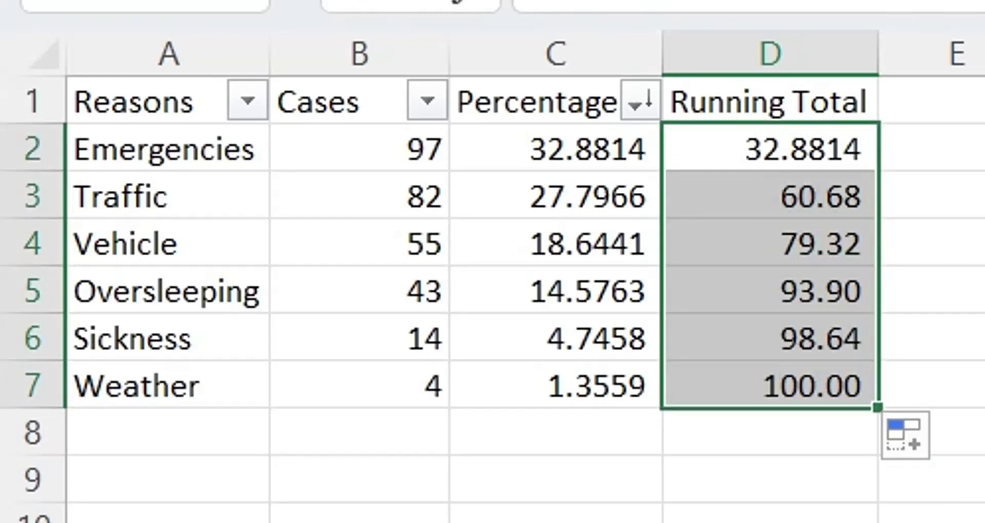
key(ctrl+shift+1)
key(alt+h)
key(0)
key(alt+h)
key(0)
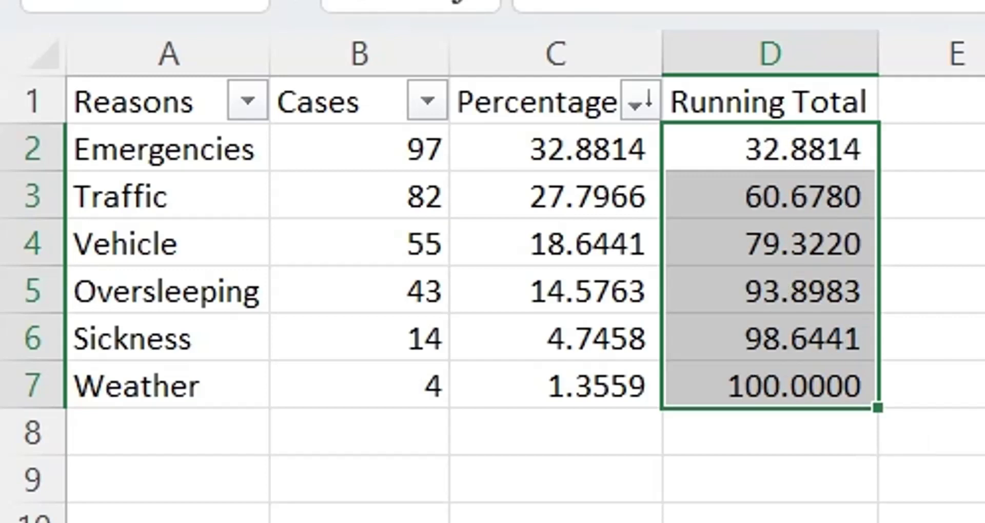
click(633, 419)
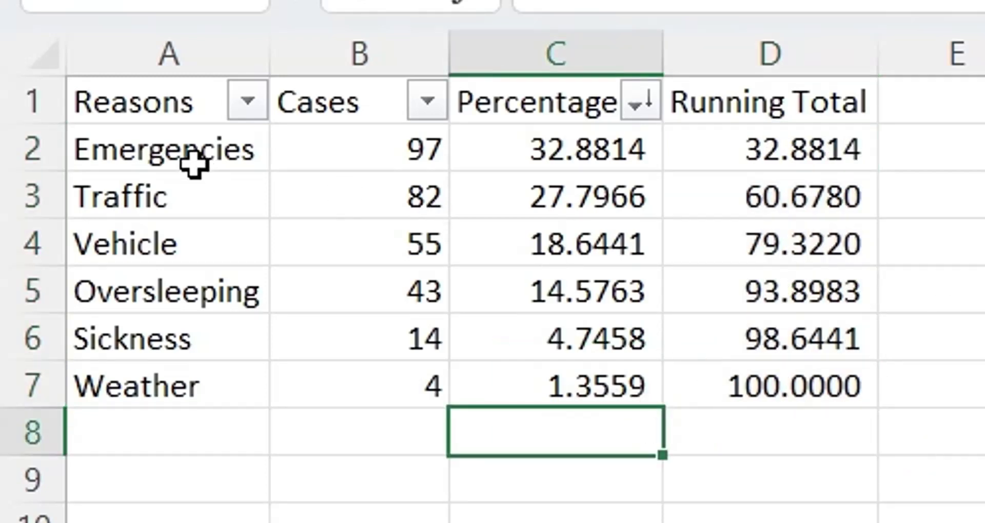
double_click(444, 72)
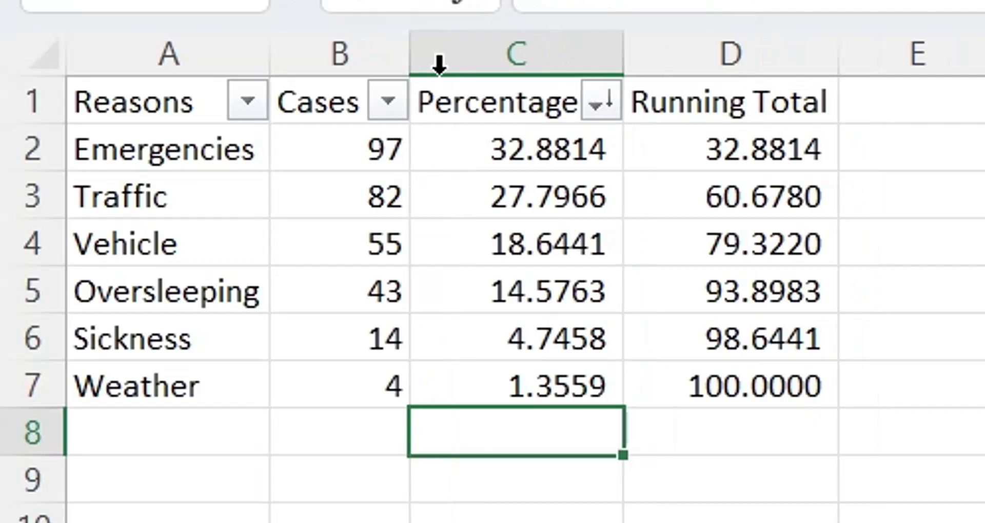
- Insert a Pareto chart from the Reasons, Percentage and Running Total columns (A1:A7 and C1:D7)
drag(157, 110, 754, 385)
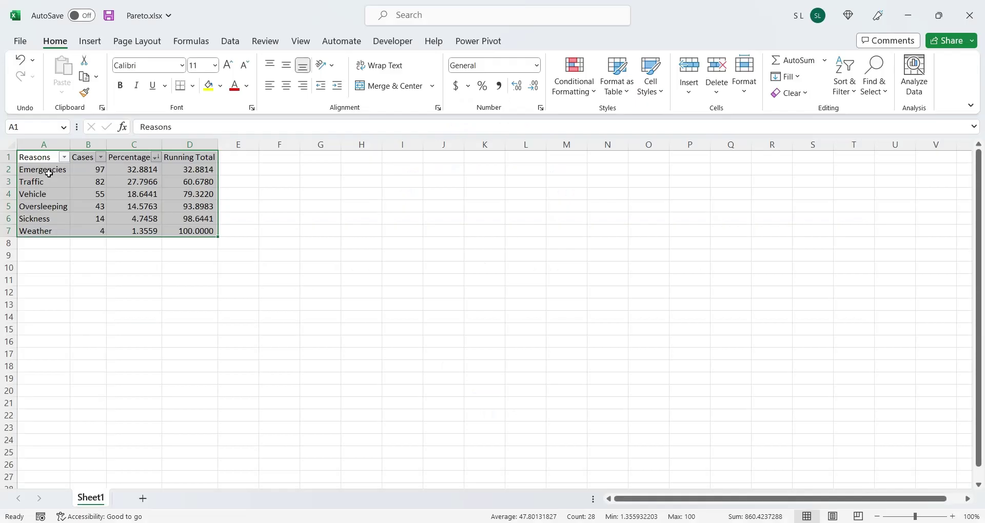
drag(41, 157, 71, 226)
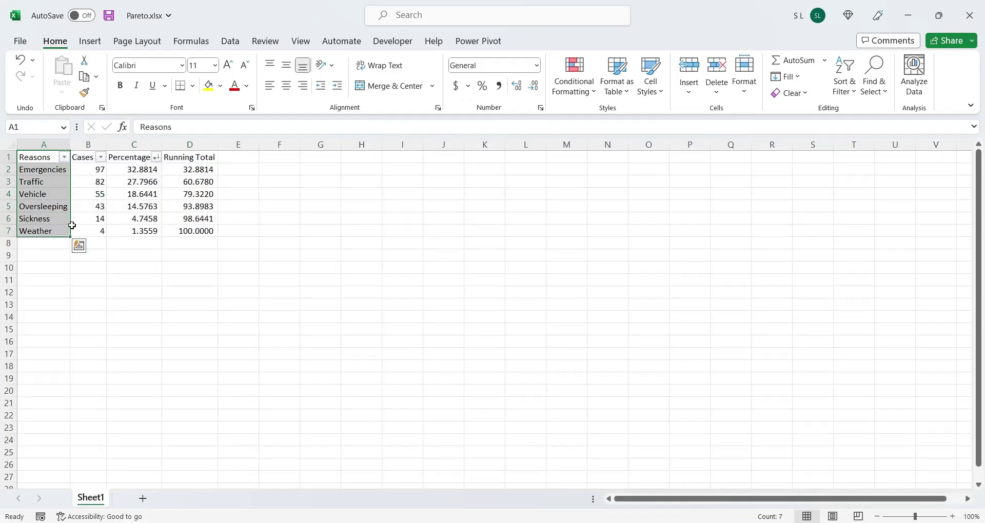
drag(135, 160, 208, 231)
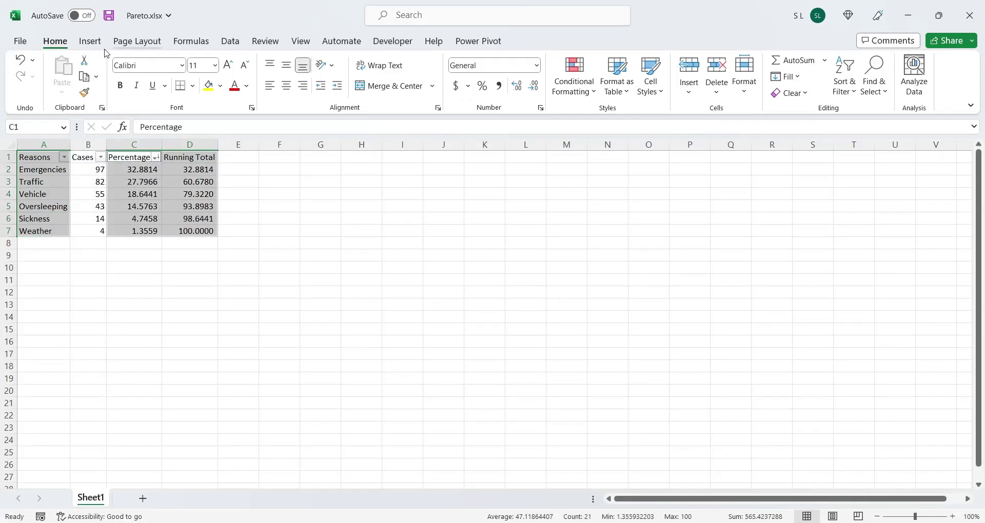
click(91, 42)
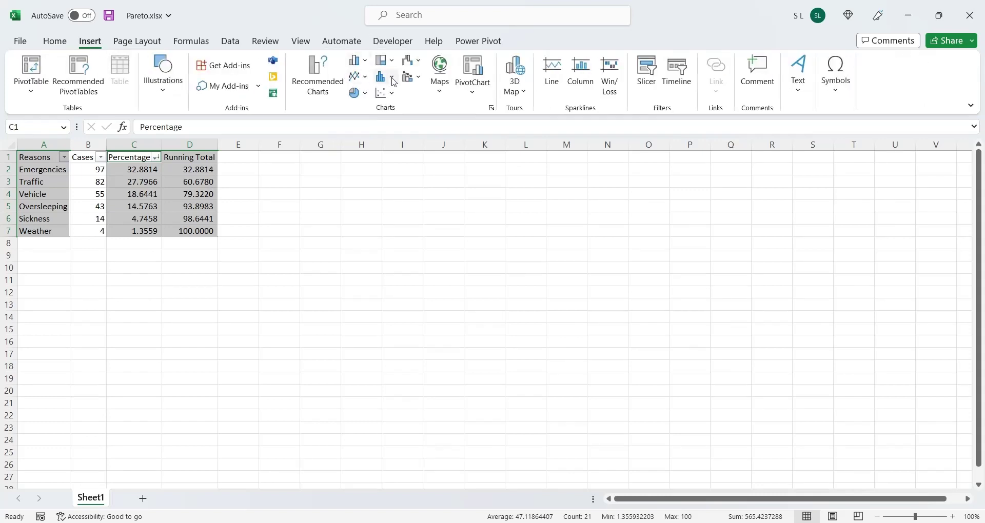
click(393, 80)
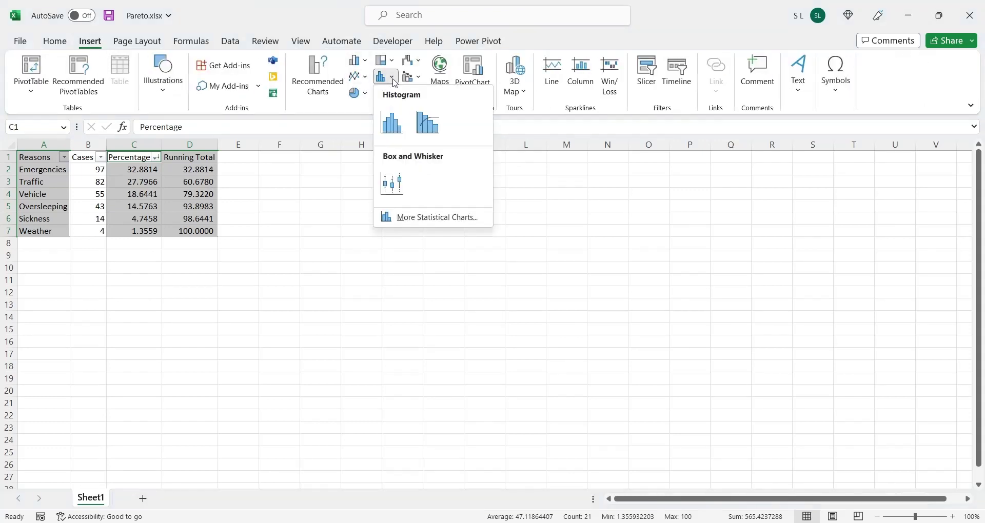
click(427, 124)
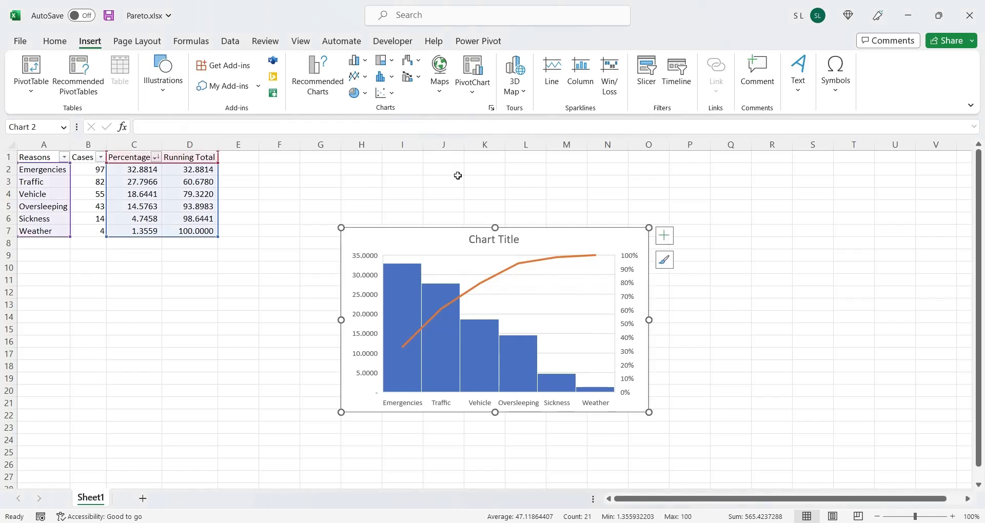
- Replace the Pareto chart's title text with Pareto Chart
click(494, 241)
triple_click(485, 240)
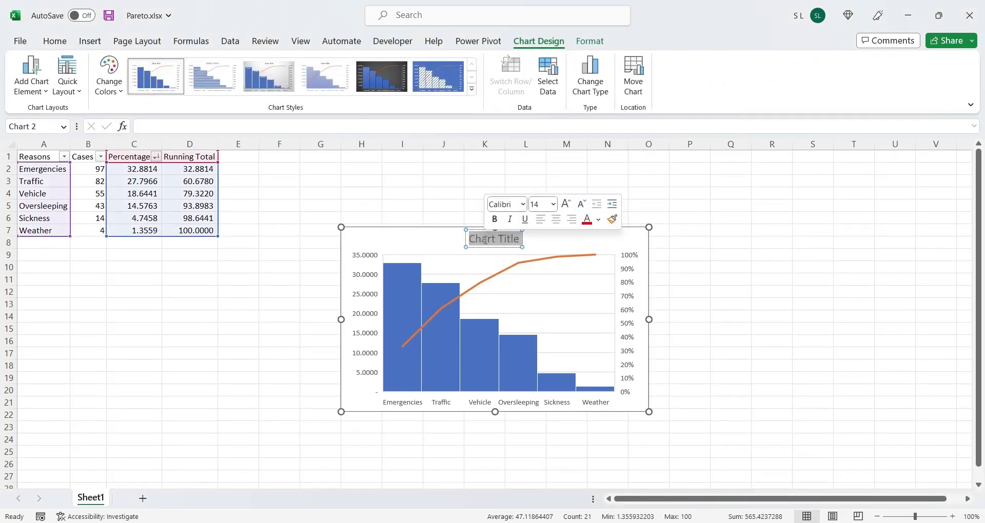
text(Paret)
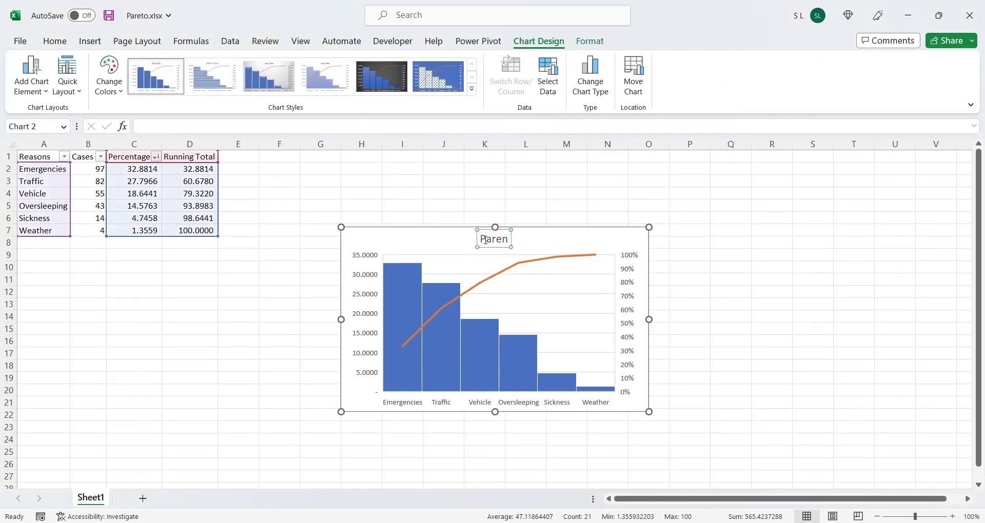
text(o Chart)
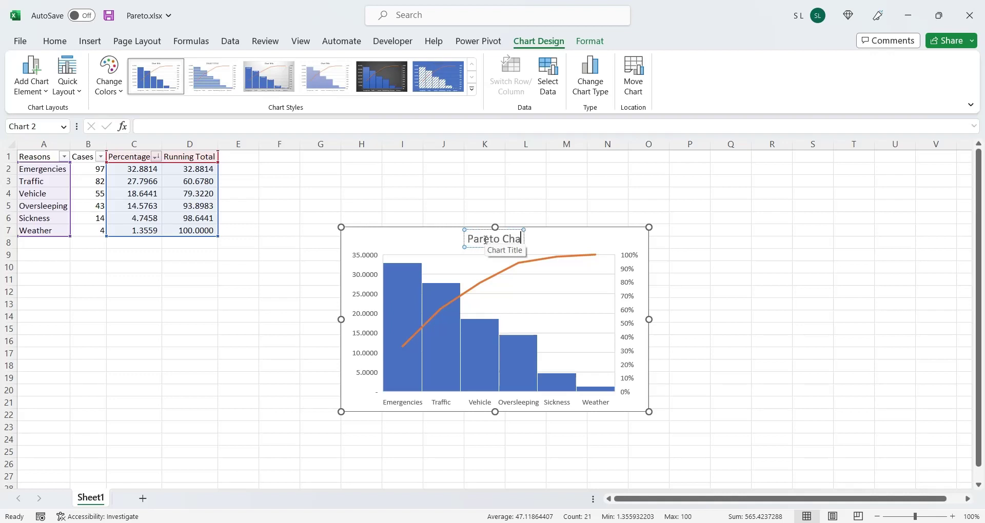
- Move the Pareto chart up beside the data table and enlarge it from its lower-right corner
click(565, 227)
drag(565, 226, 487, 164)
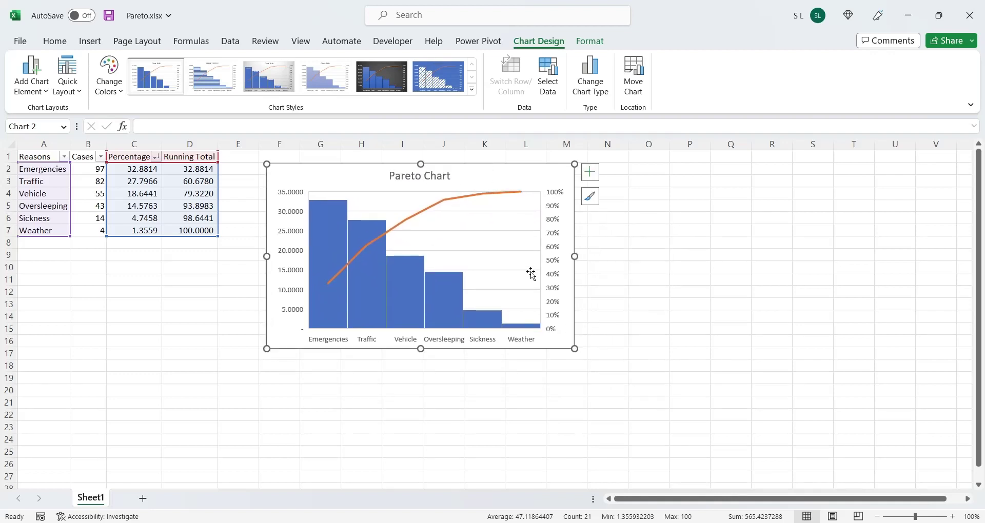
drag(575, 349, 619, 370)
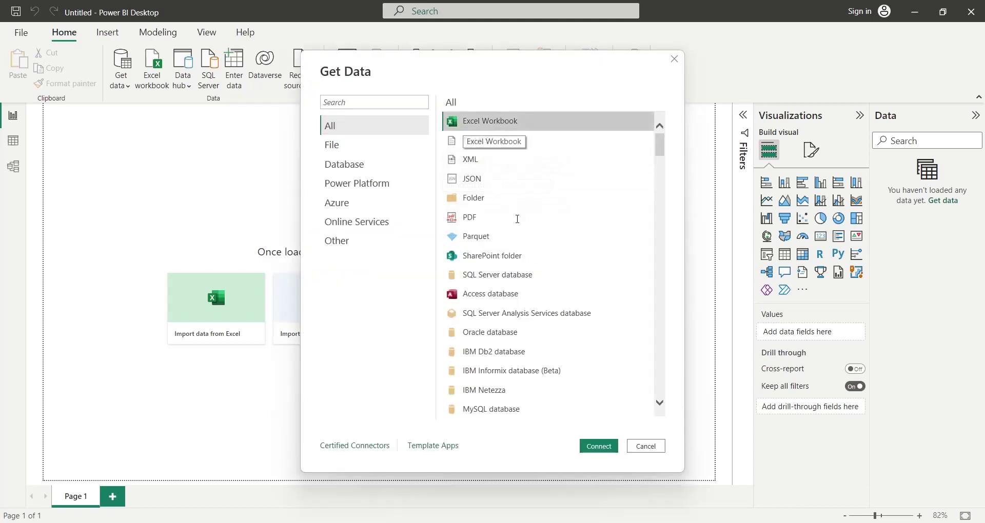
- Import Sheet1 of the Excel workbook Pareto.xlsx into the Power BI Desktop report
click(598, 447)
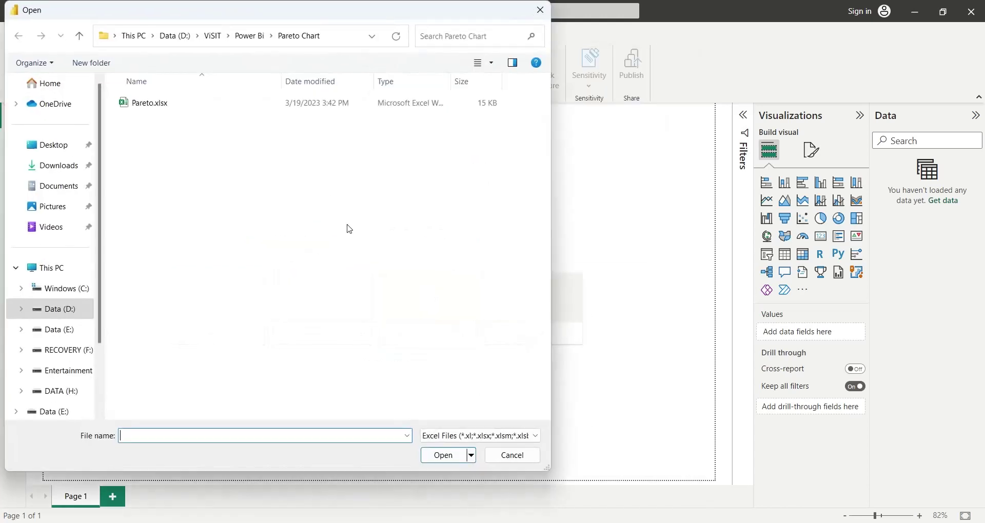
click(154, 105)
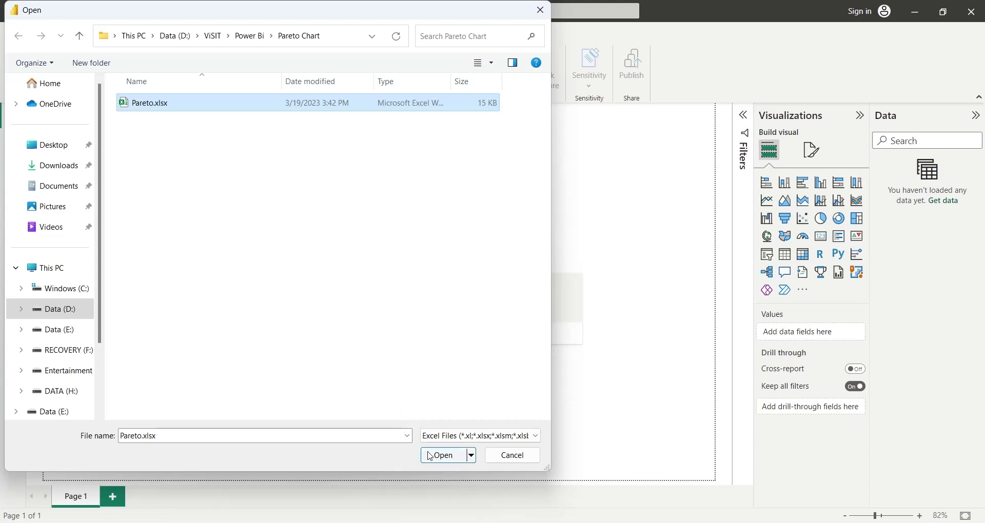
click(444, 456)
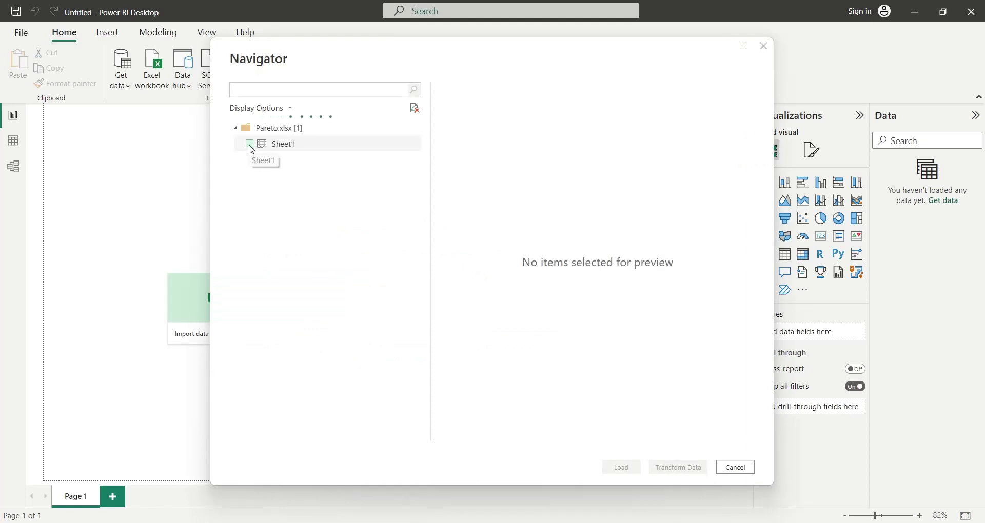
click(261, 152)
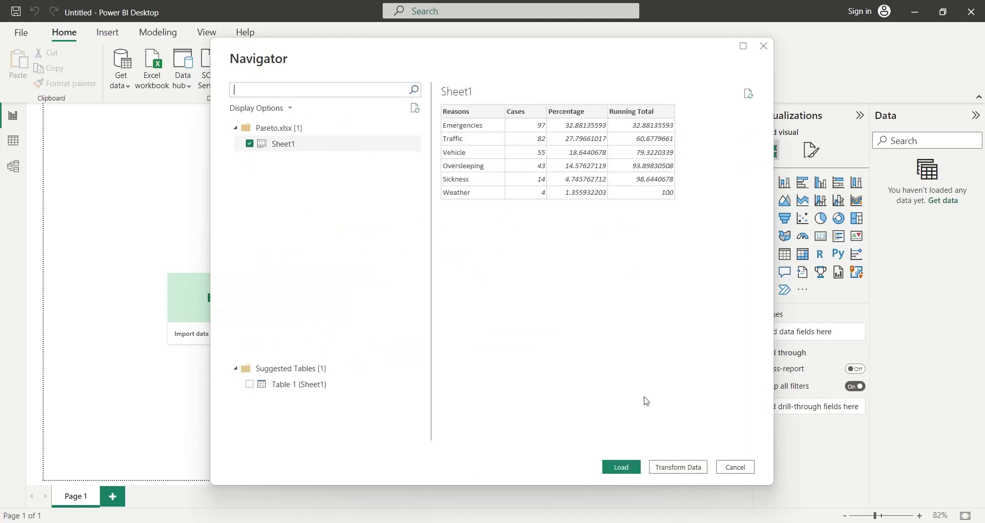
click(620, 468)
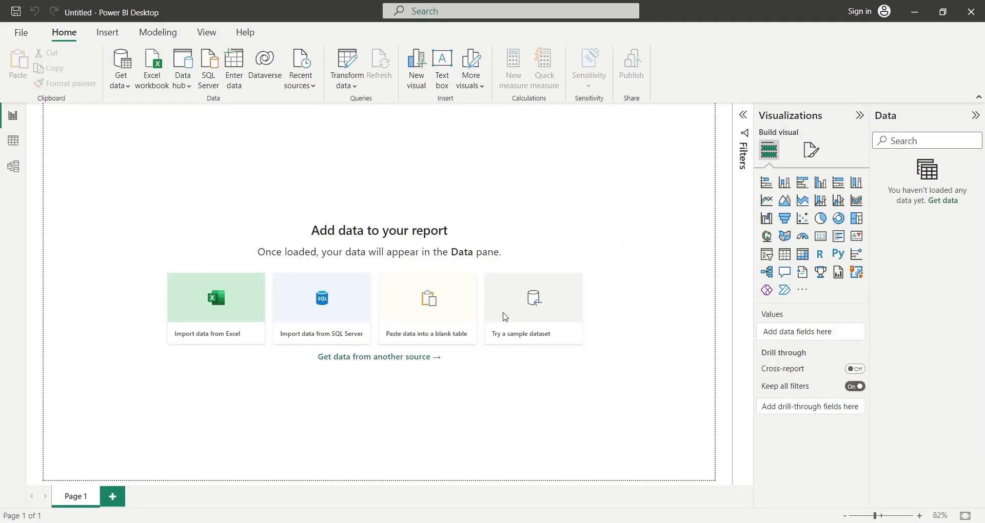
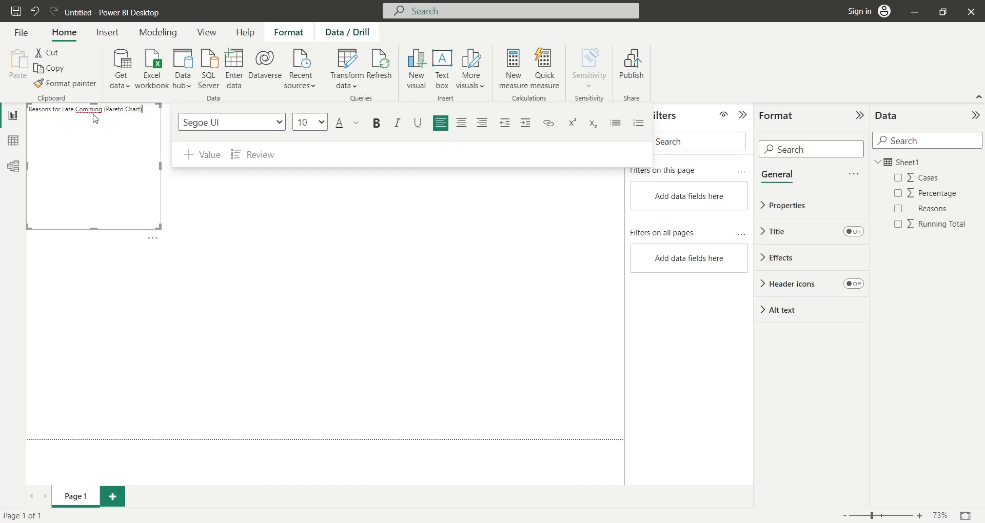
- Correct the text box heading to Reasons for Late Coming (Pareto Chart) and set its font size to 32
key(BackSpace)
click(120, 109)
key(ctrl+a)
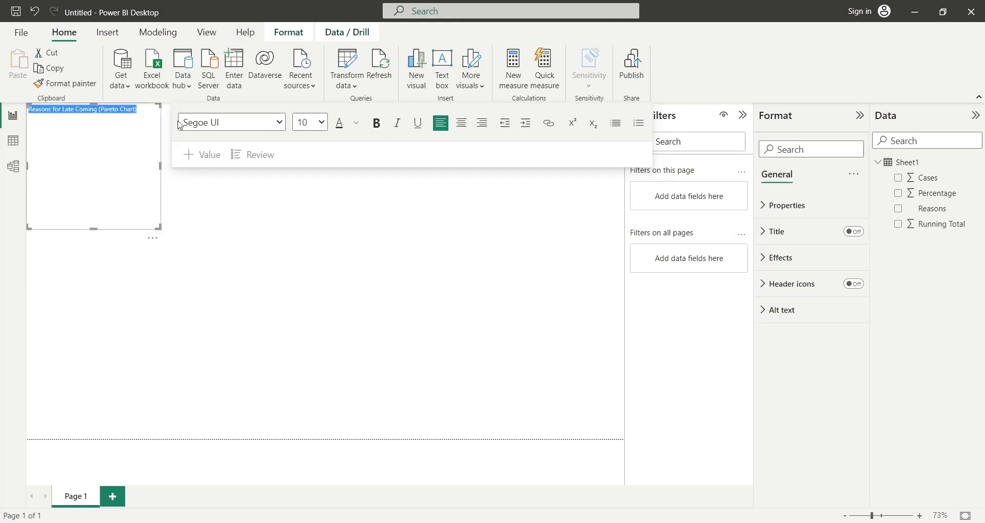
click(321, 122)
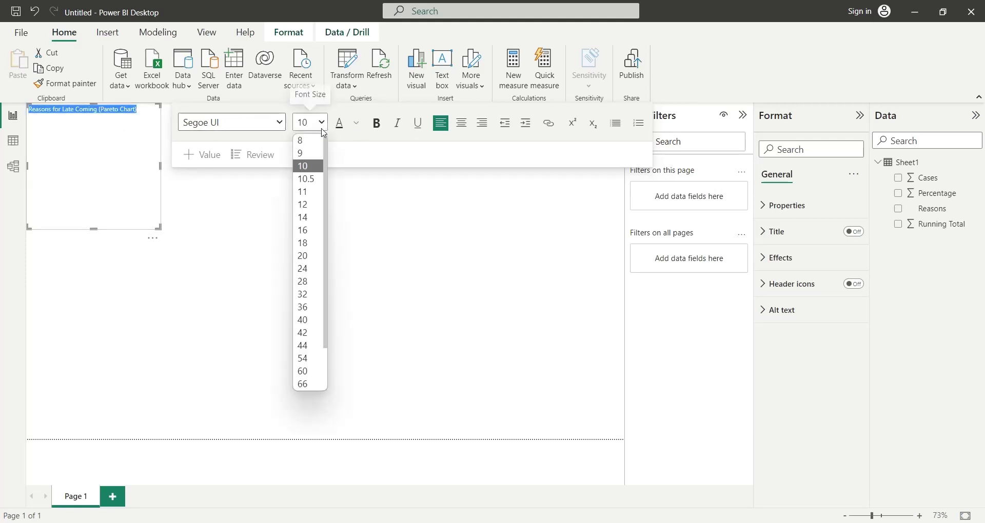
click(304, 295)
- Stretch the heading text box across the page, reduce its height to one line, and collapse the Filters pane
drag(160, 165, 624, 161)
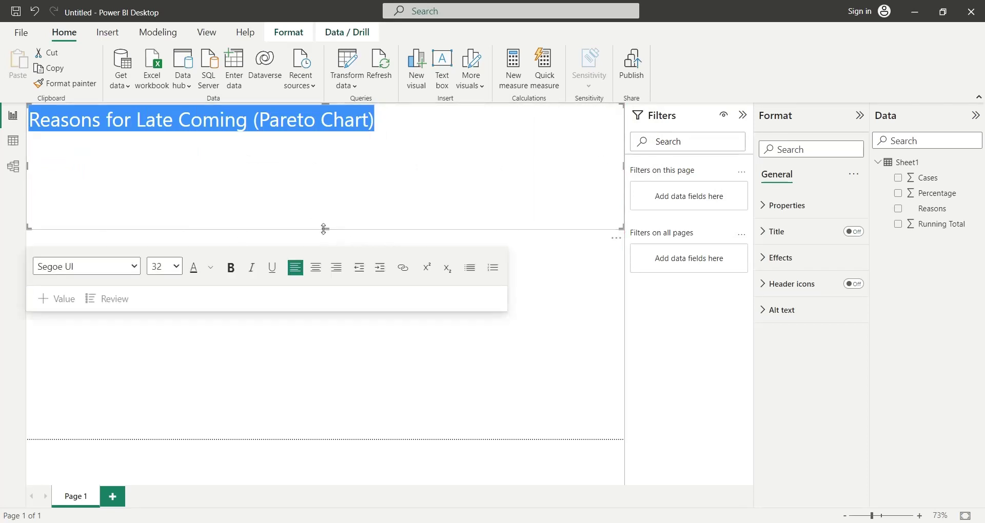
drag(326, 229, 341, 139)
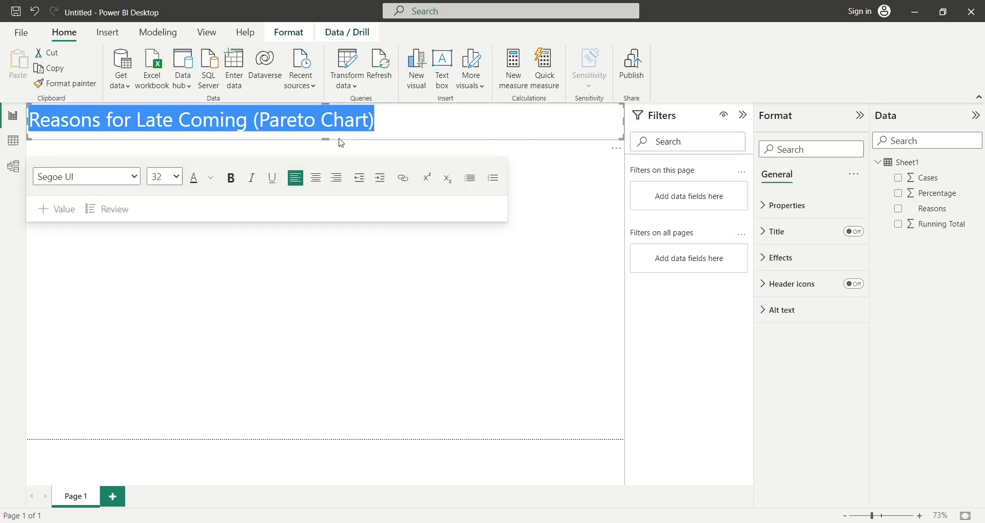
click(748, 123)
click(744, 116)
click(663, 218)
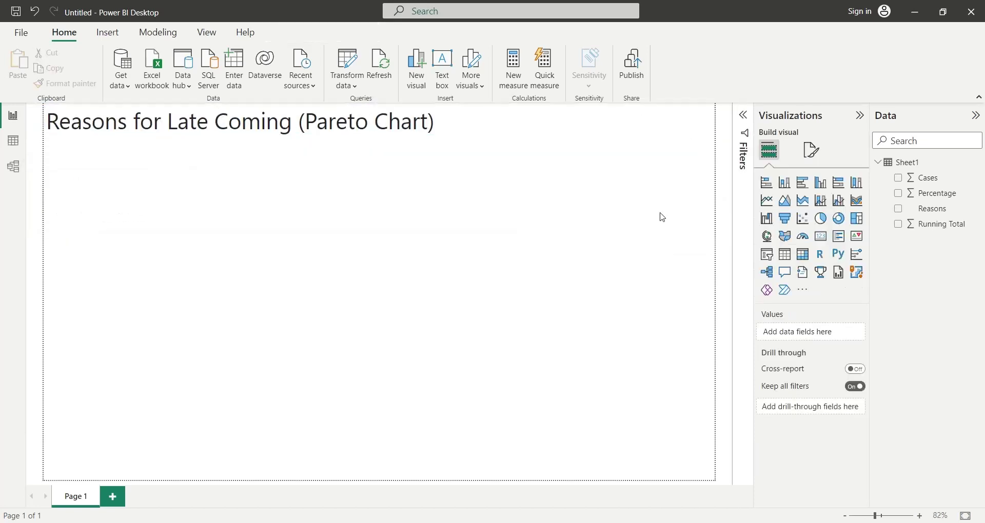
- Add a donut chart and resize it to fill the left half of the page below the heading
click(838, 218)
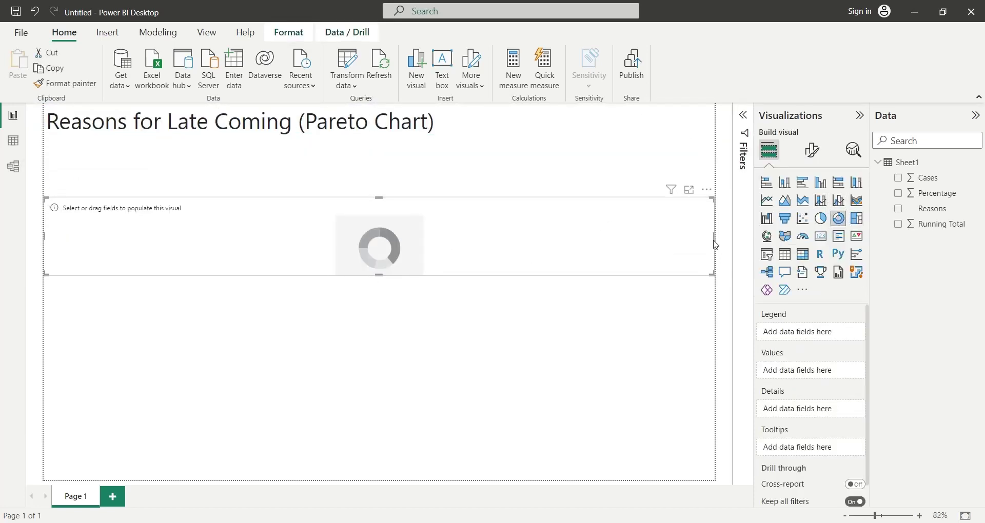
drag(715, 238, 378, 262)
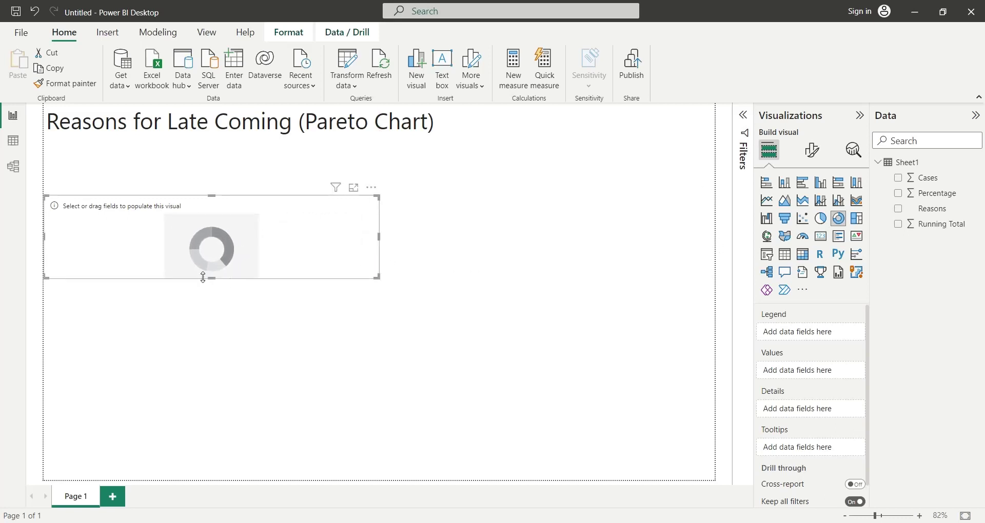
drag(208, 281, 188, 481)
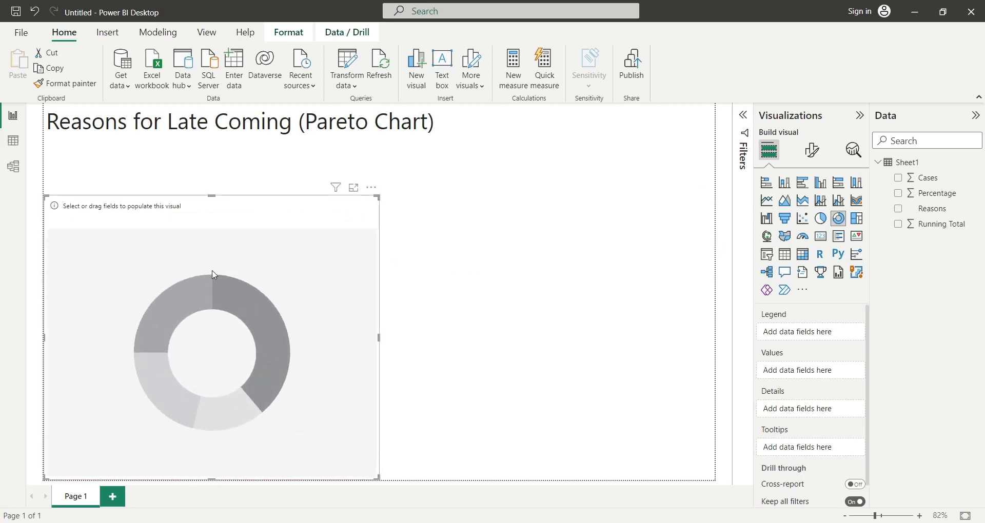
drag(214, 195, 219, 147)
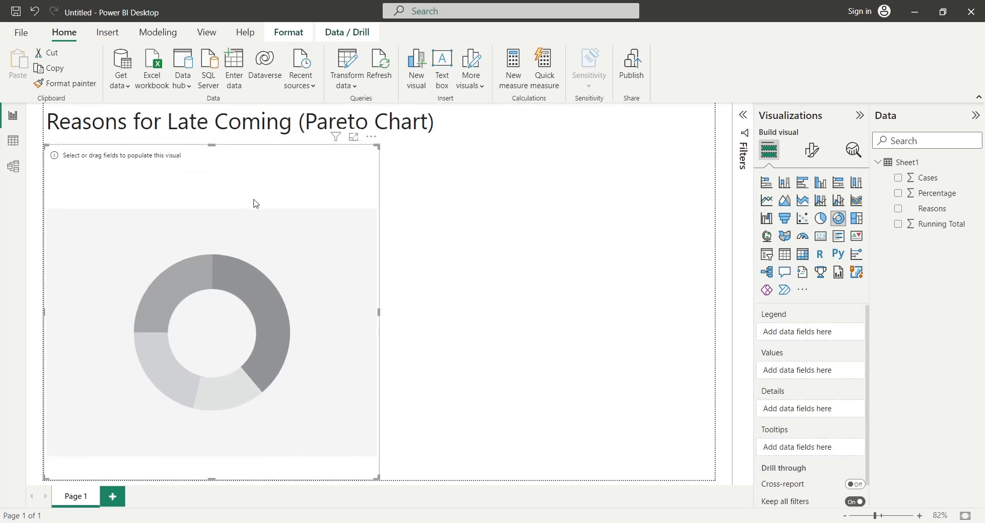
- Assign Reasons as the donut chart's legend and Cases as its values, leaving the chart deselected
drag(948, 211, 834, 335)
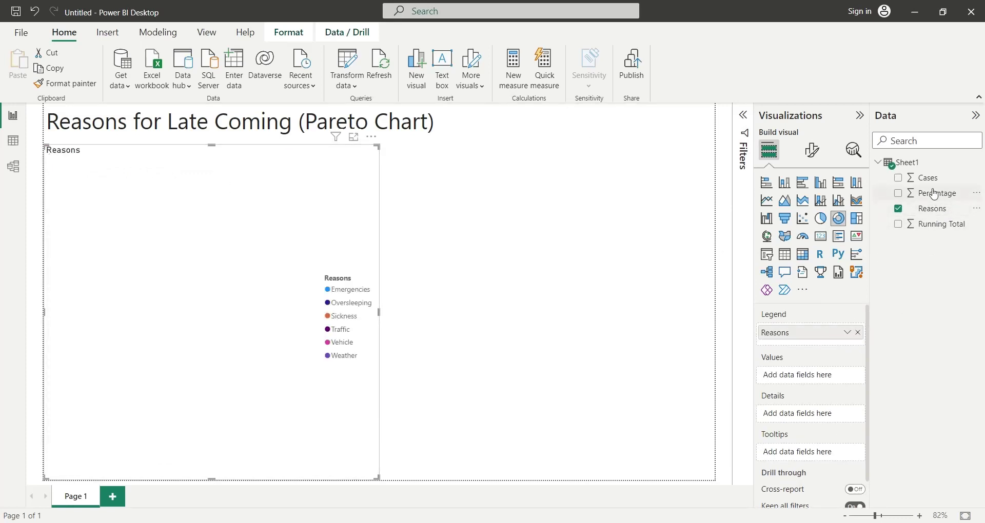
drag(930, 178, 821, 381)
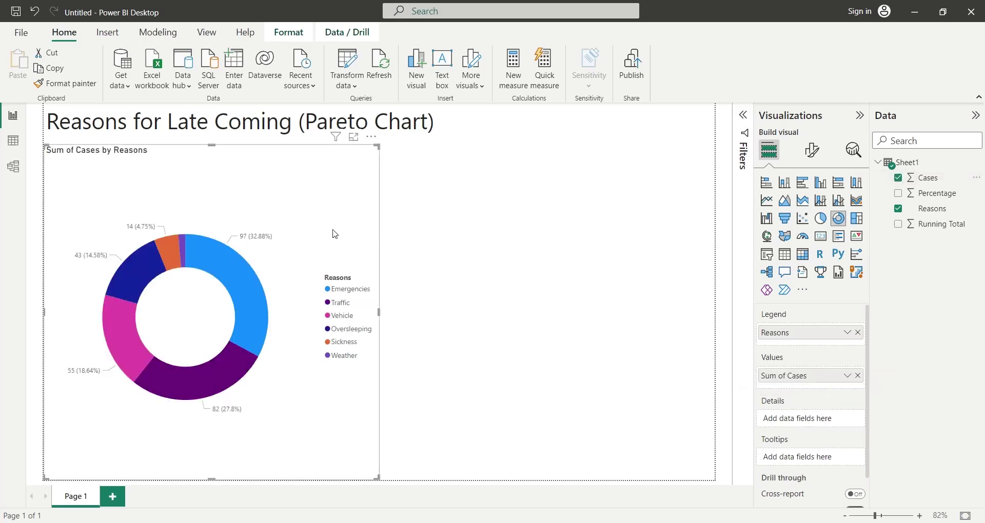
click(448, 237)
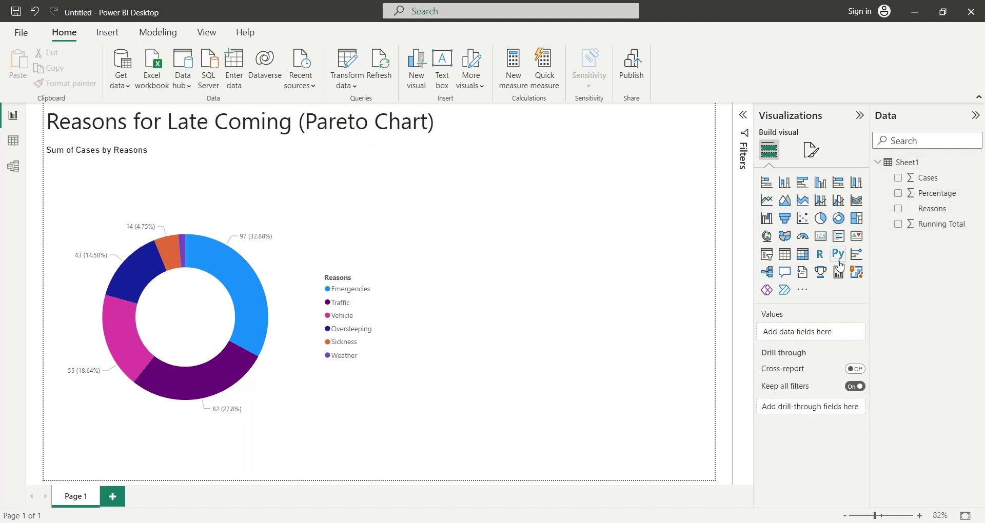
- Add a line and clustered column chart beside the donut chart with Reasons on the x-axis and Percentage on the column y-axis
click(839, 200)
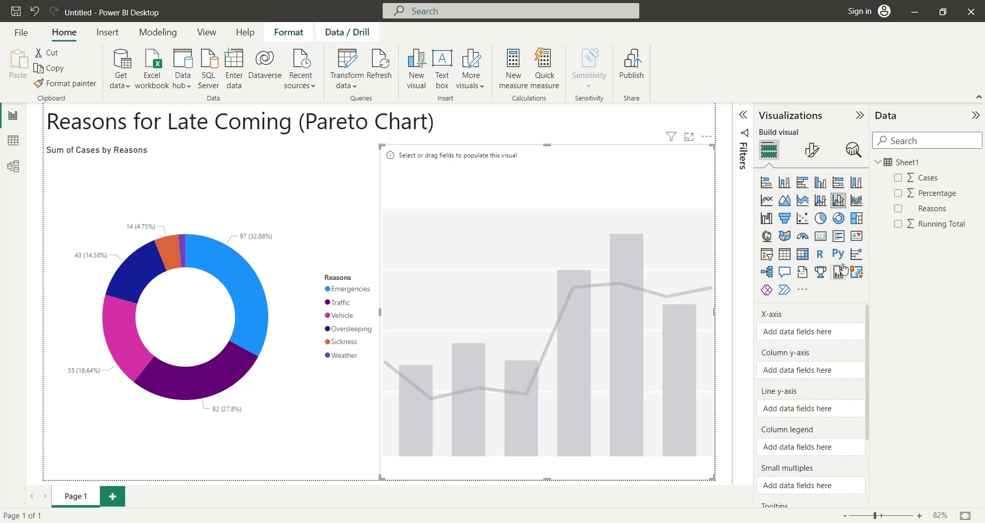
drag(920, 210, 844, 331)
drag(933, 193, 816, 380)
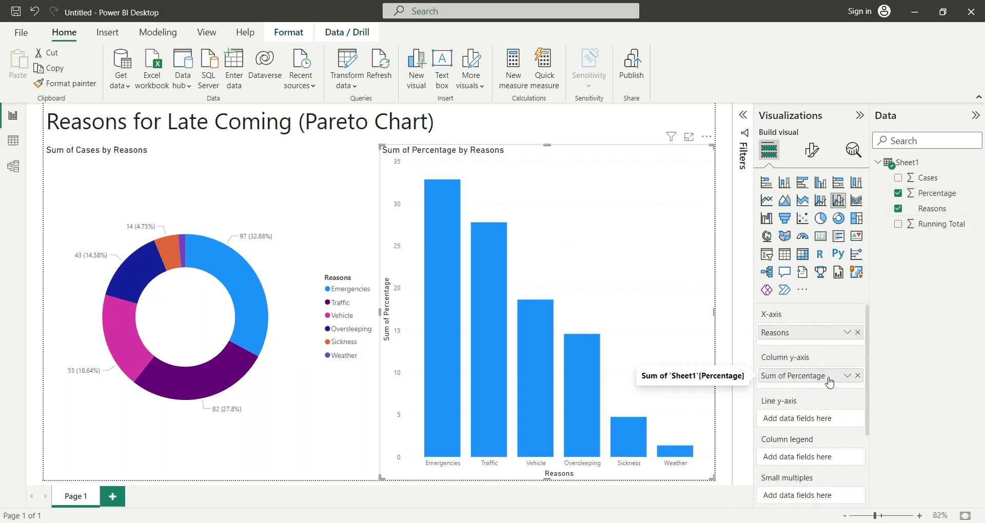
- Rename the combo chart's column y-axis field to Percentage by removing the Sum of prefix
double_click(830, 383)
key(Home)
key(ctrl+shift+Right)
key(ctrl+shift+Right)
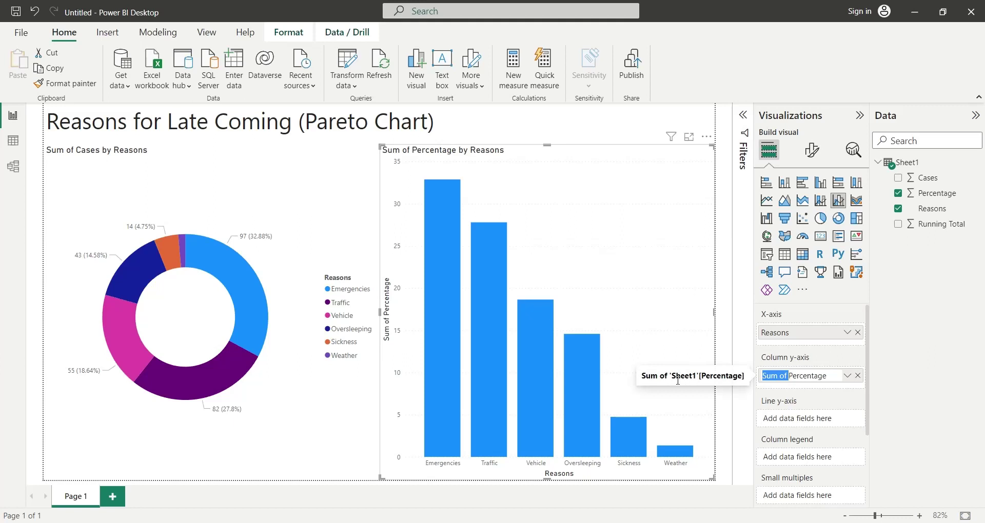
key(Delete)
key(Return)
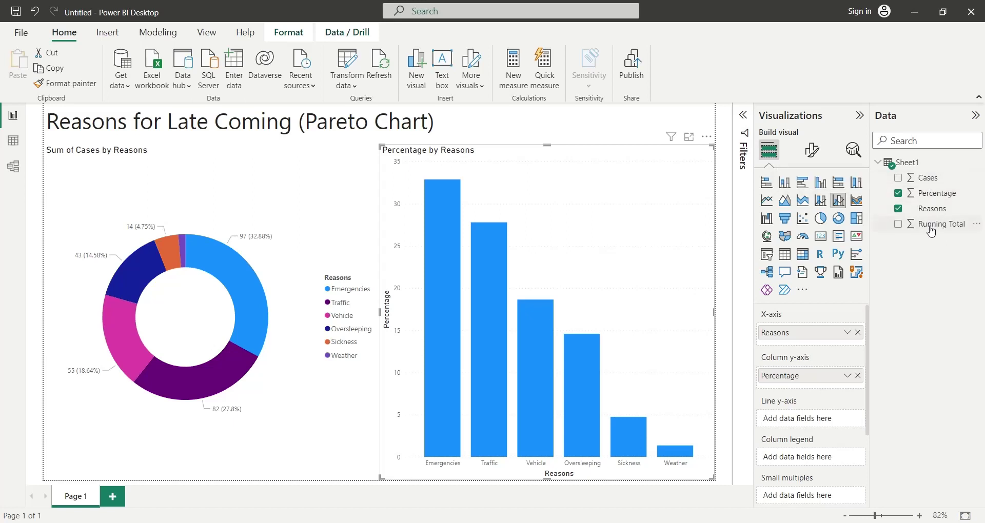
- Add Running Total to the combo chart's line y-axis and rename the field there to Running Total
drag(937, 225, 713, 429)
double_click(796, 420)
key(Delete)
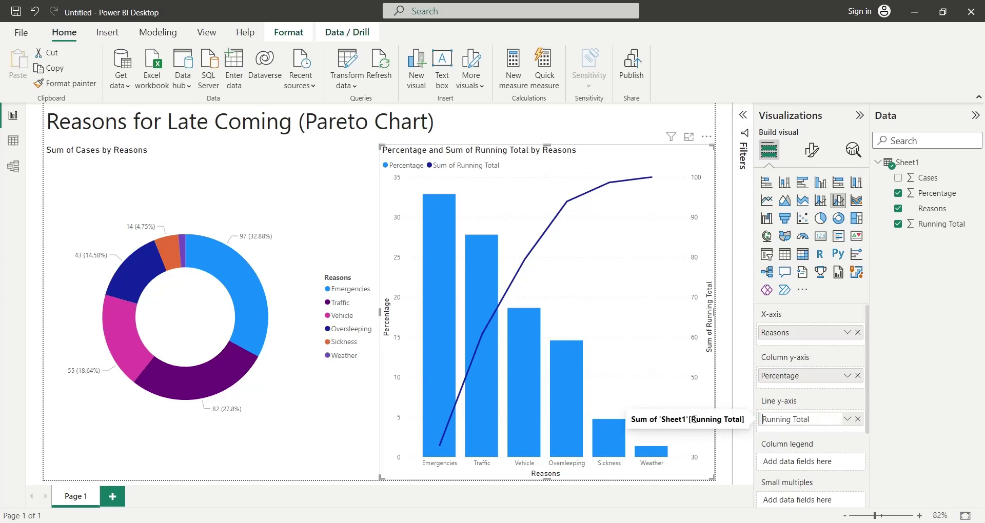
key(Return)
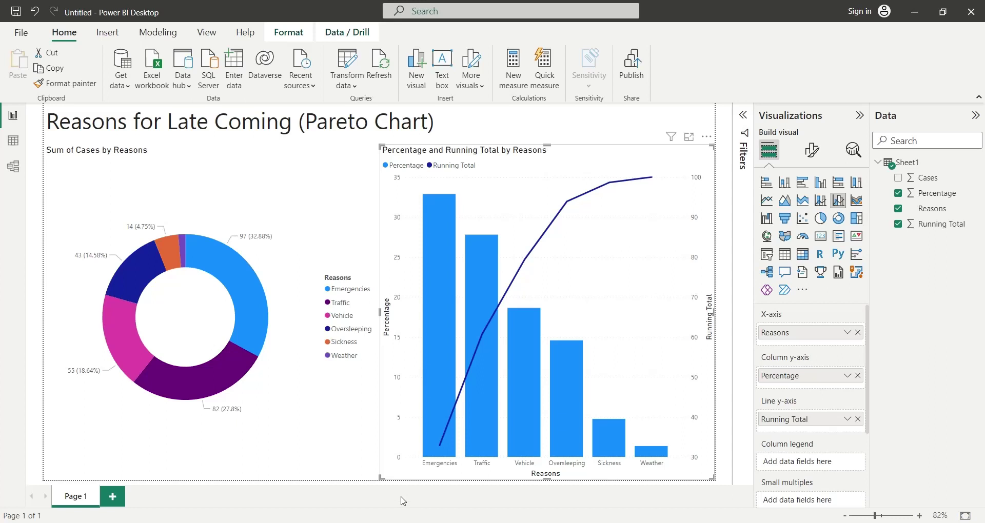
- Check the cross-highlighting from the donut chart by selecting each reason's slice in turn, finishing with the highlight cleared
click(239, 330)
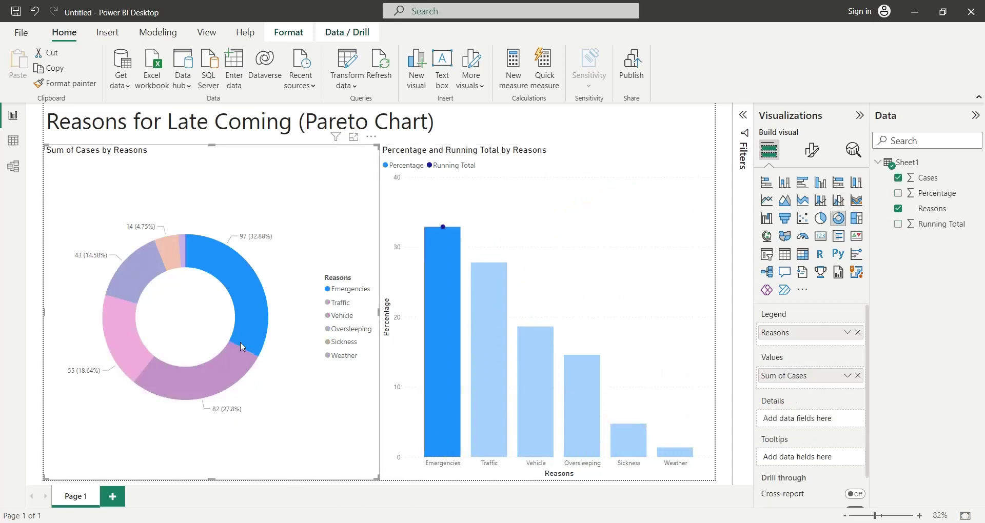
click(200, 383)
click(118, 324)
click(130, 270)
click(177, 251)
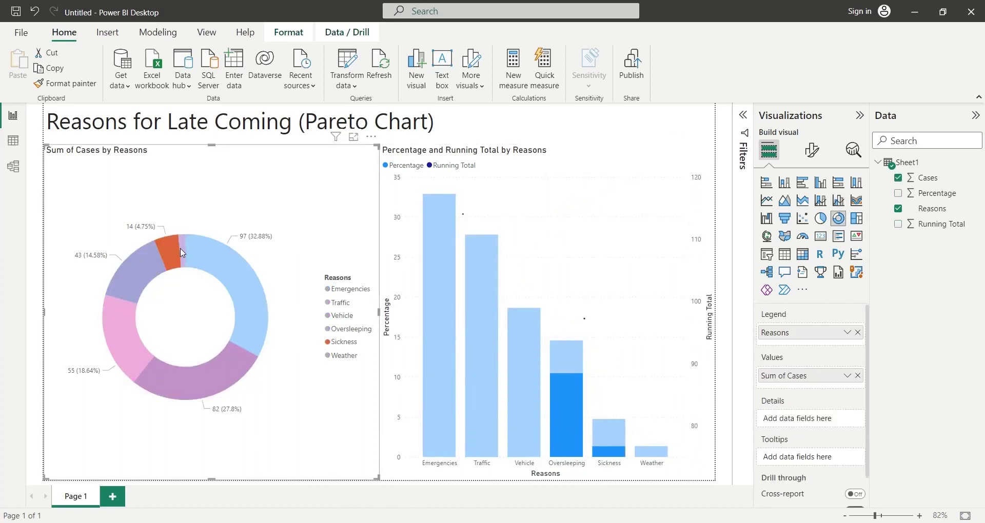
click(182, 253)
click(244, 279)
click(360, 309)
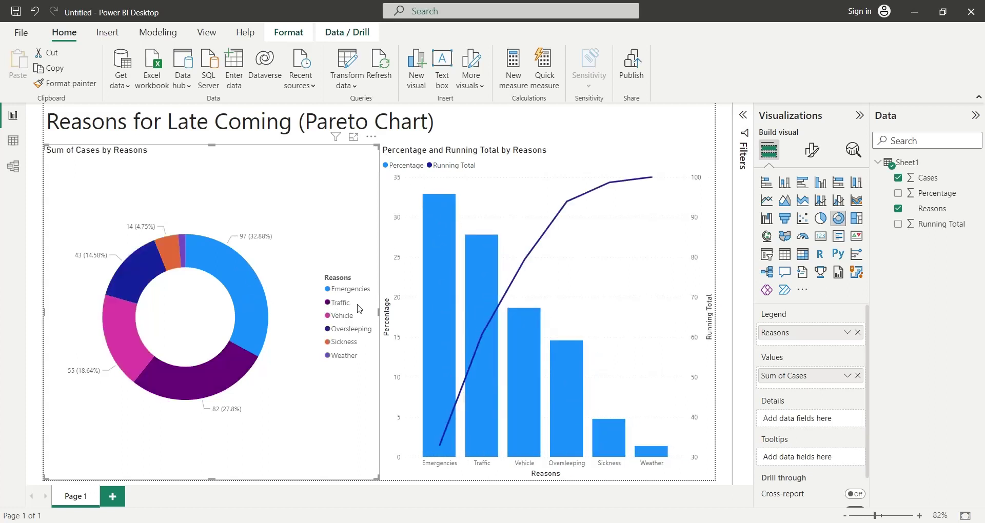
- Check the cross-highlighting from the combo chart by selecting each reason's column from Emergencies to Weather, then clear the selection
click(450, 452)
click(480, 451)
click(526, 447)
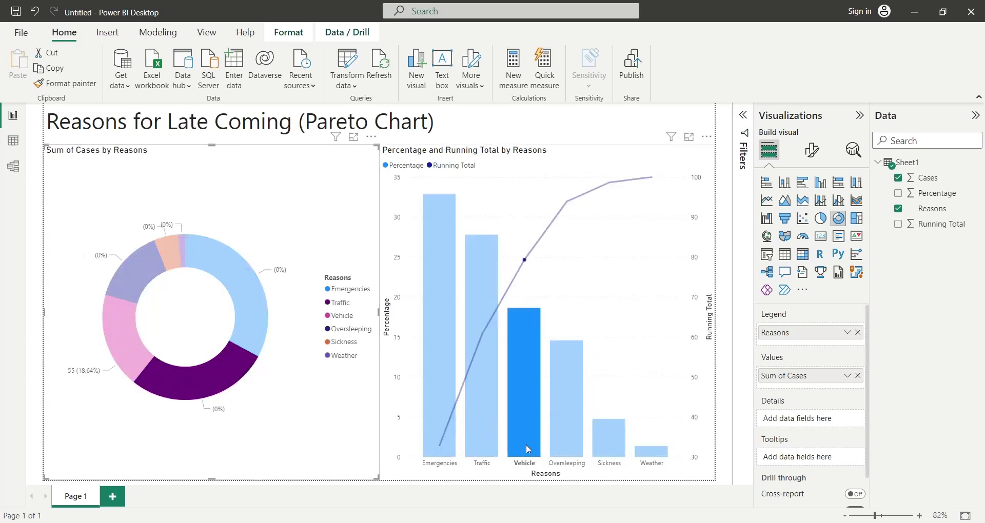
click(566, 448)
click(610, 448)
click(649, 452)
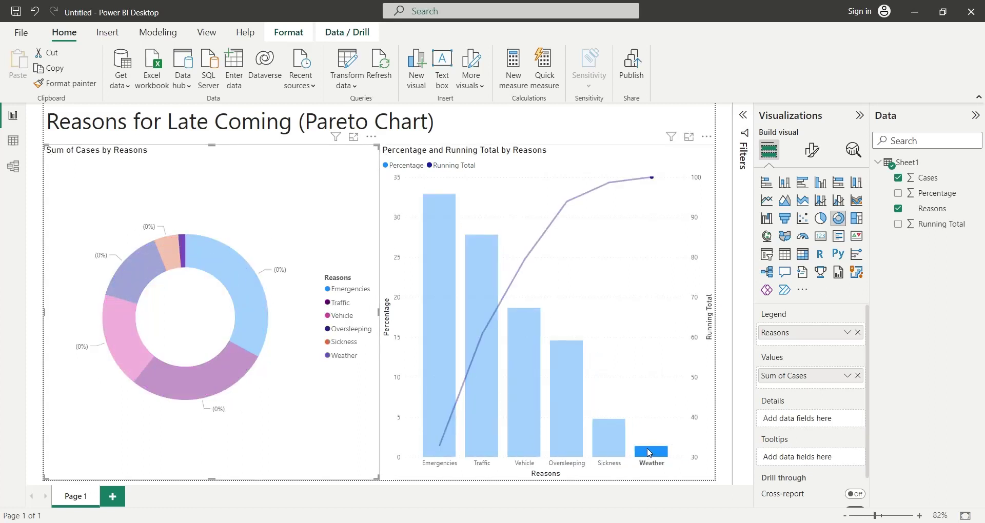
click(650, 453)
click(724, 455)
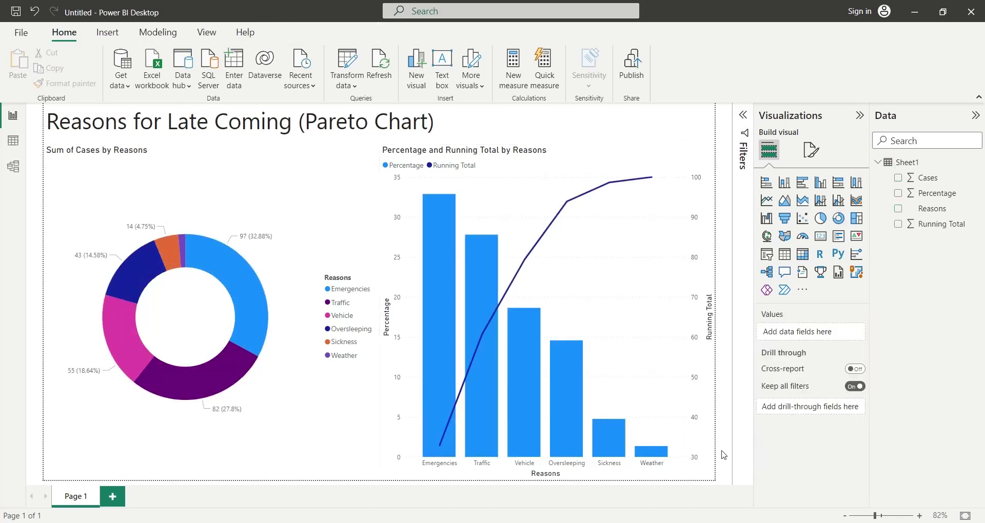